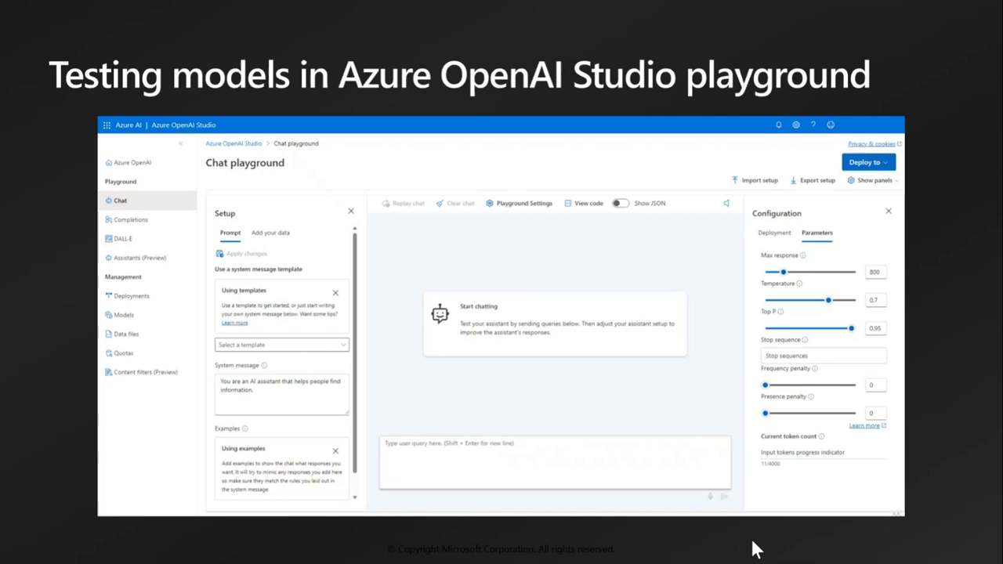
Step: Leave the slideshow, switch to a maximized Microsoft Edge window and go to portal.azure.com
click(611, 402)
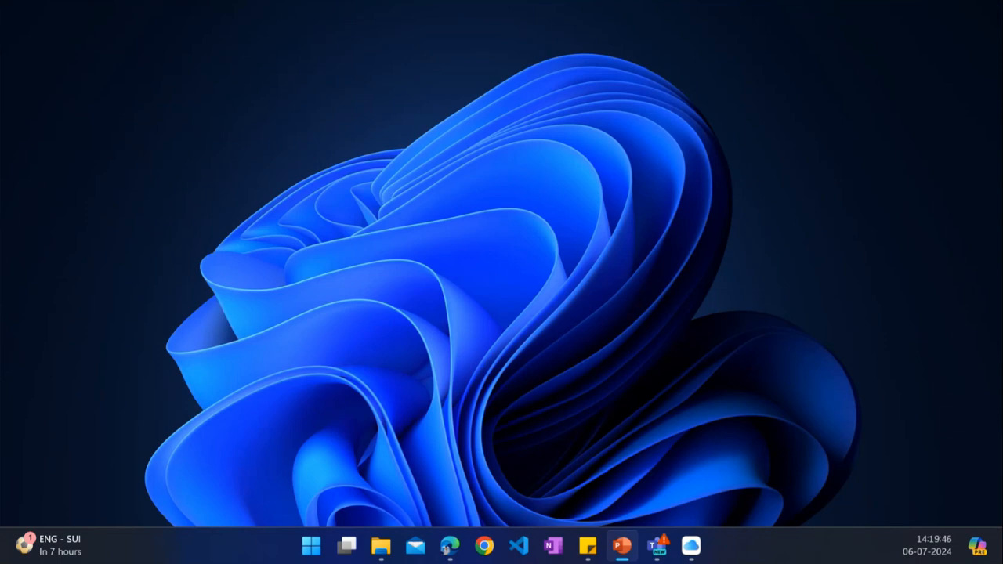
key(alt+Tab)
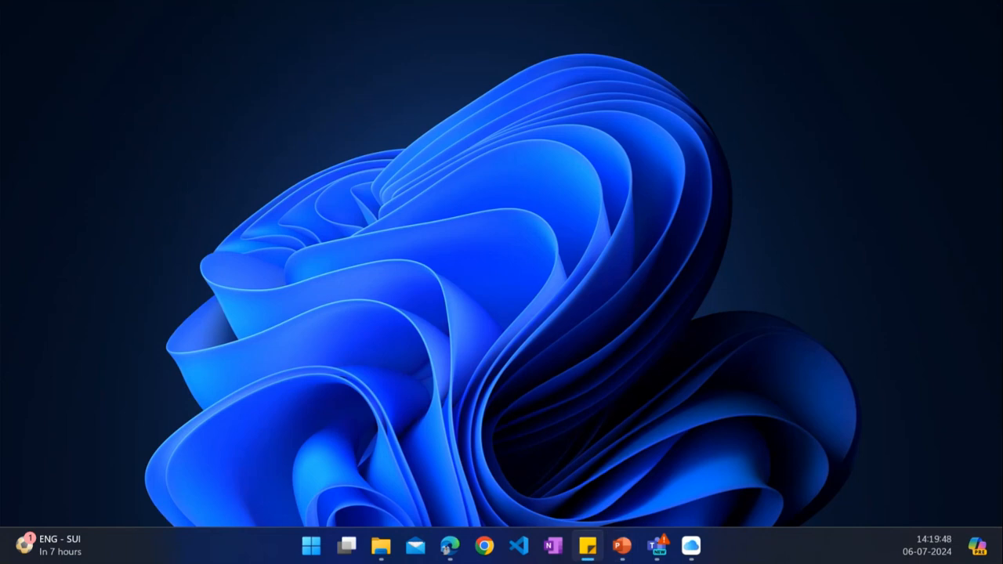
click(447, 548)
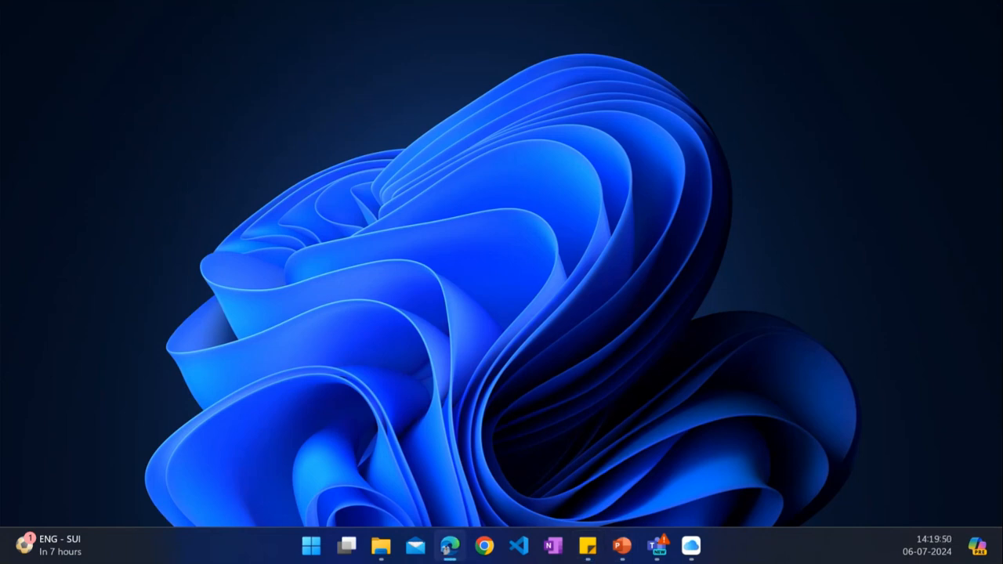
click(447, 548)
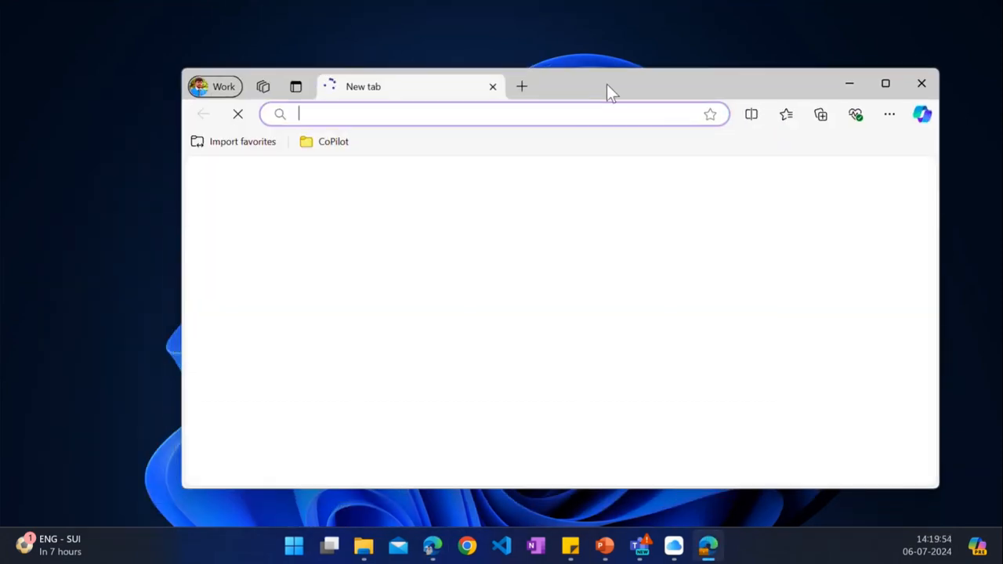
double_click(606, 84)
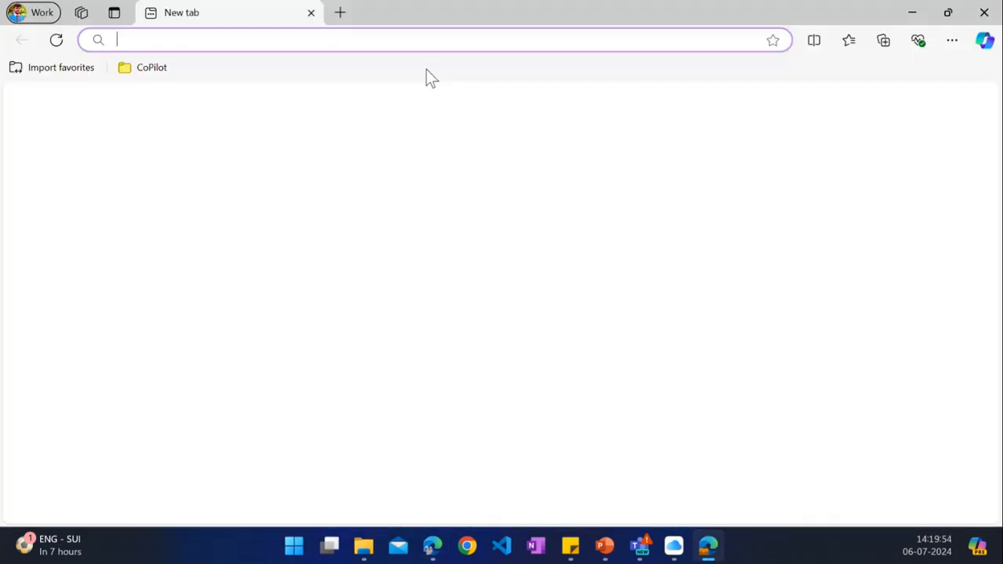
click(305, 38)
text(portal.azure.c)
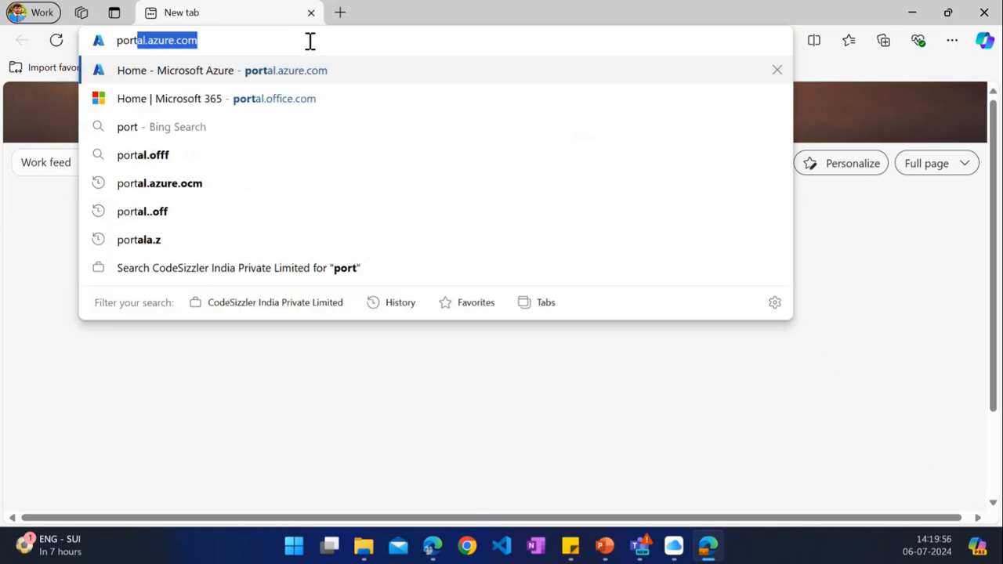
key(Return)
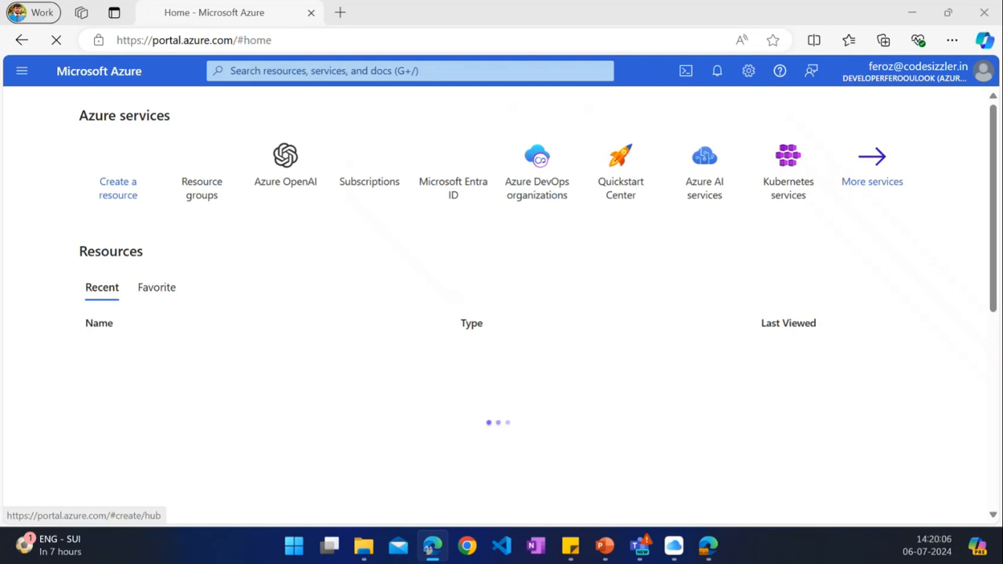
Step: Switch the Azure portal to the CodeSizzler AI Practice directory
click(905, 78)
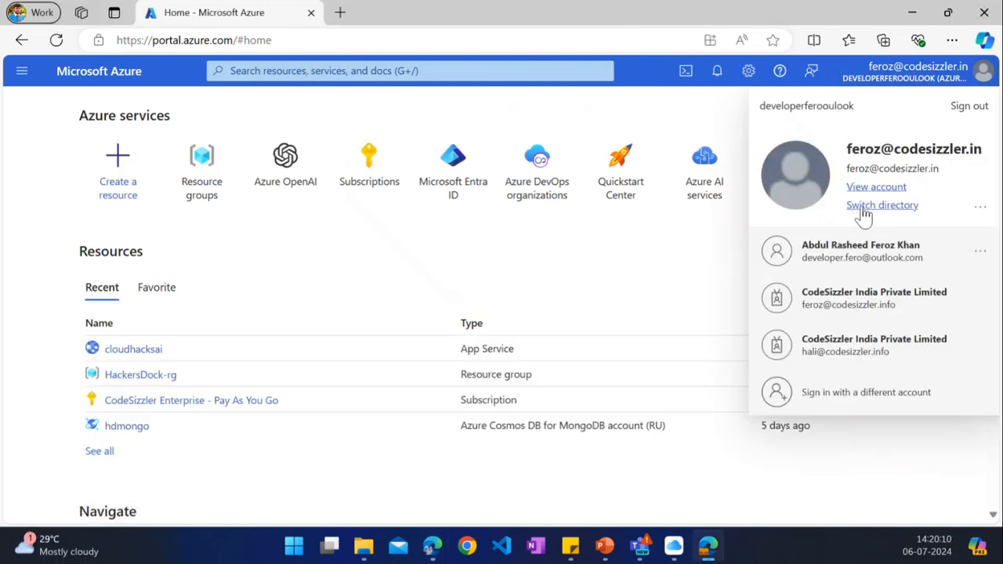
click(862, 206)
scroll(466, 286, down, 2)
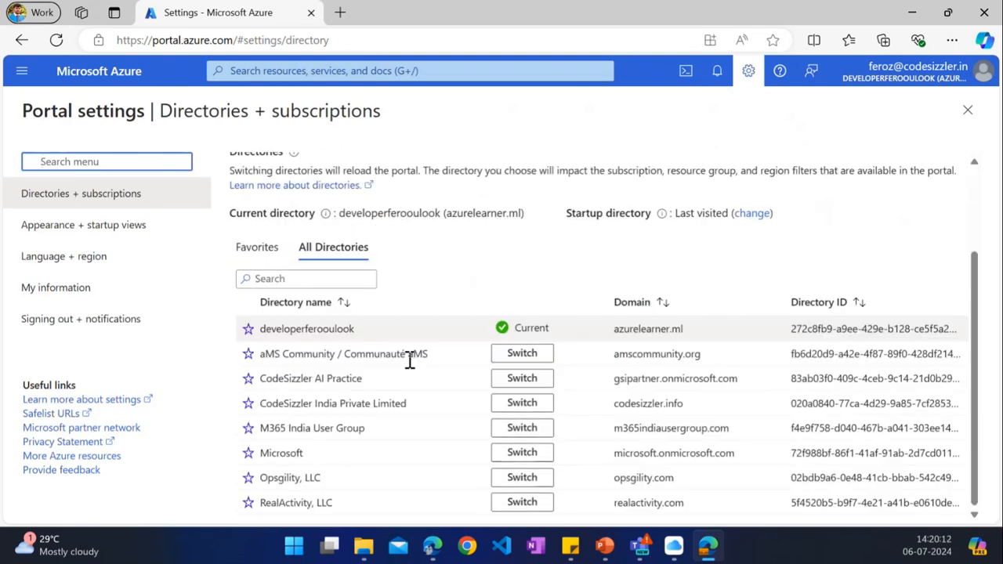
click(513, 379)
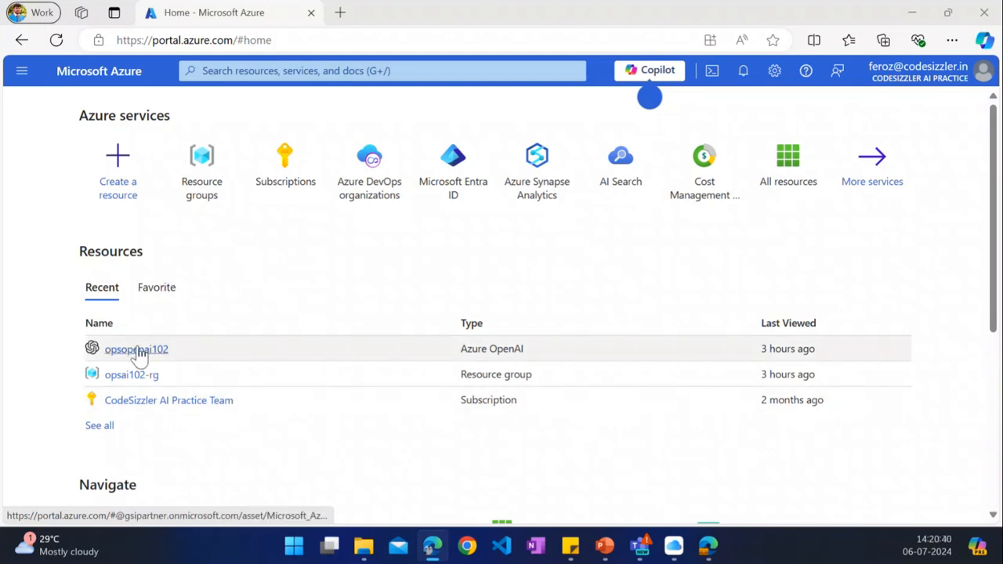
Step: Search the marketplace for azure openai and start creating Microsoft's Azure OpenAI resource
click(145, 182)
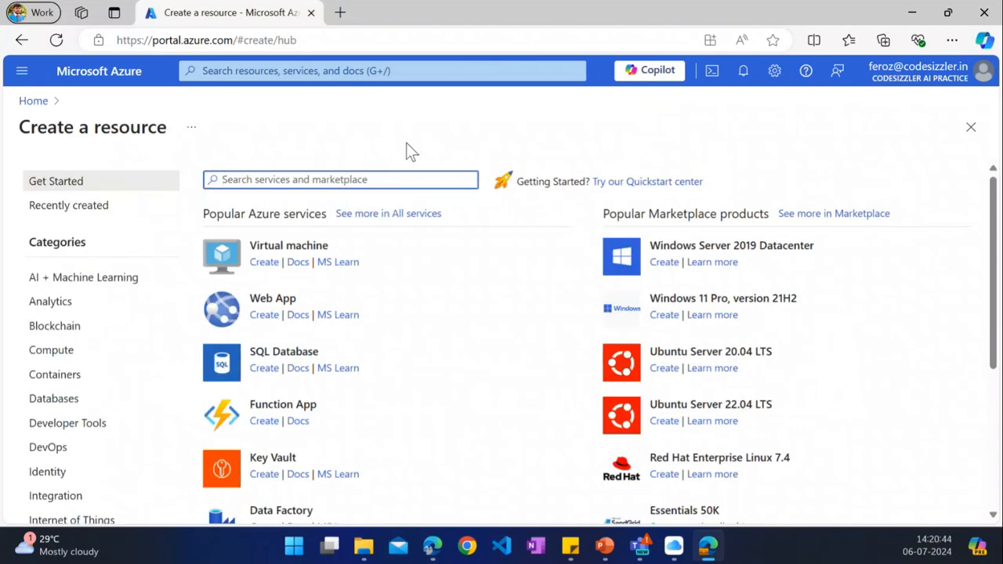
text(Azure OpenAI)
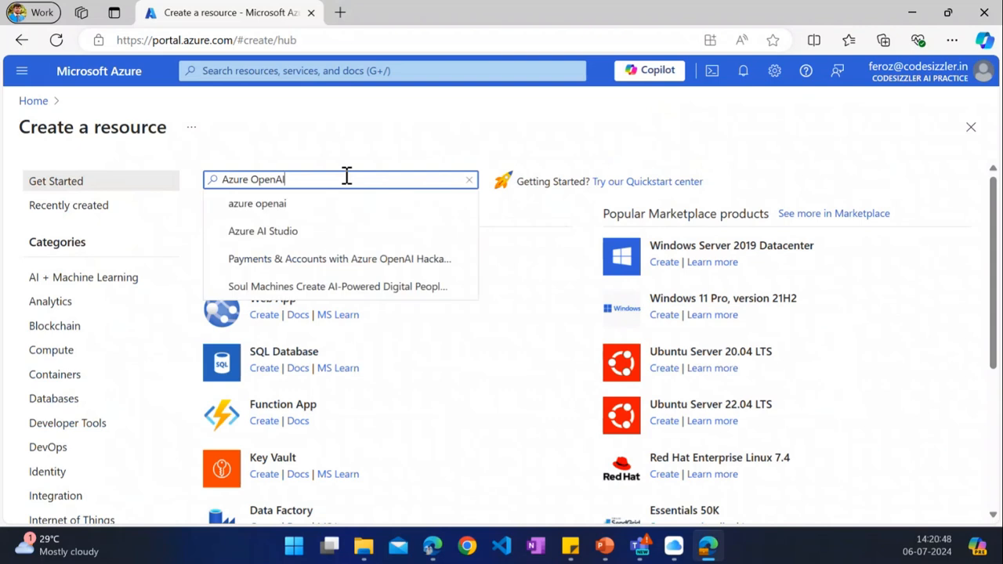
click(330, 202)
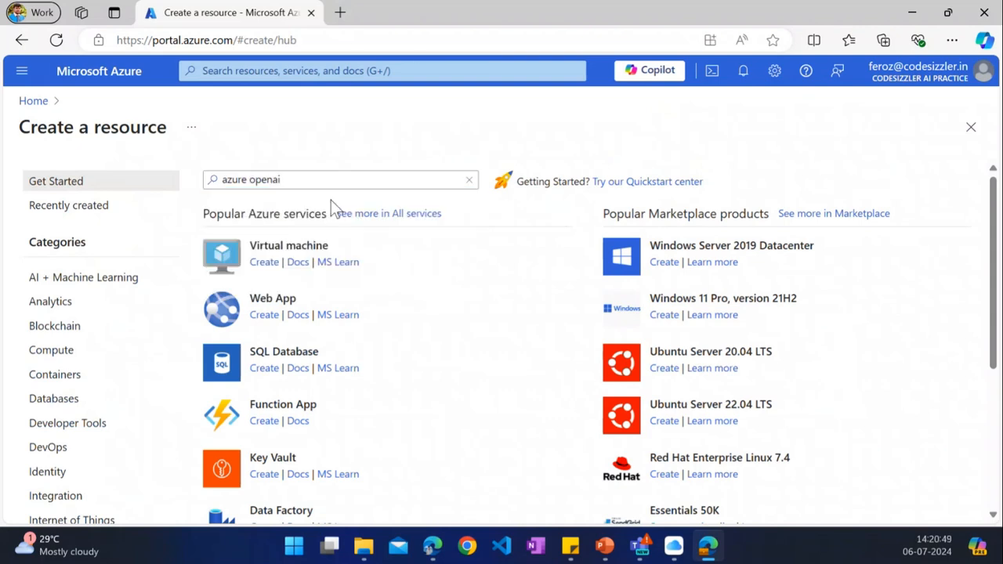
click(425, 212)
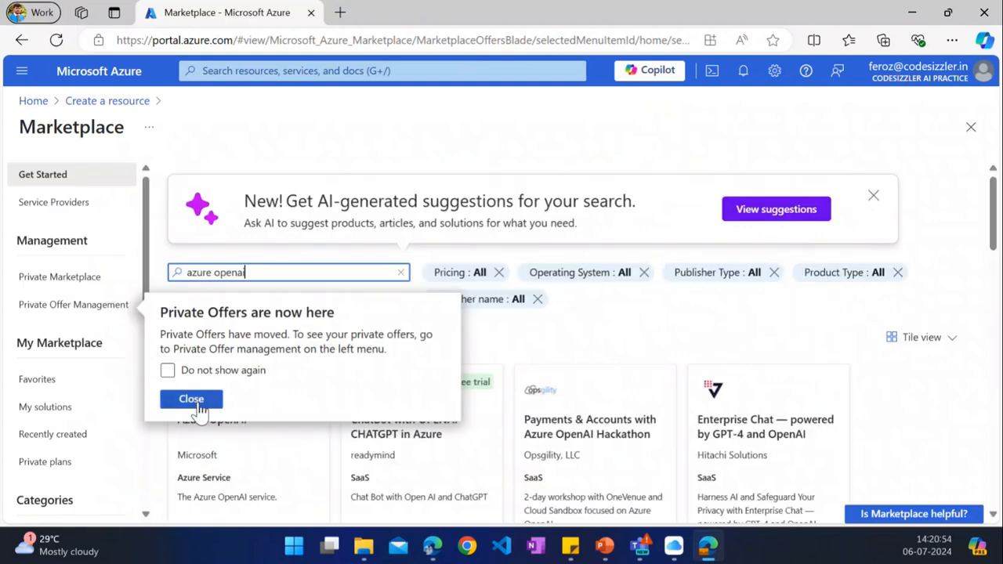
click(191, 400)
scroll(246, 369, down, 2)
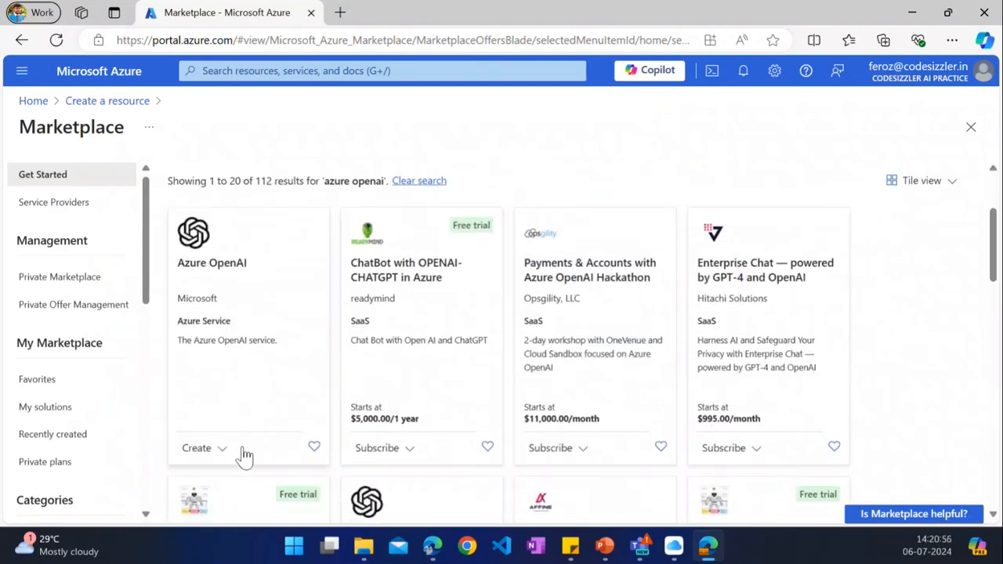
click(211, 453)
click(331, 285)
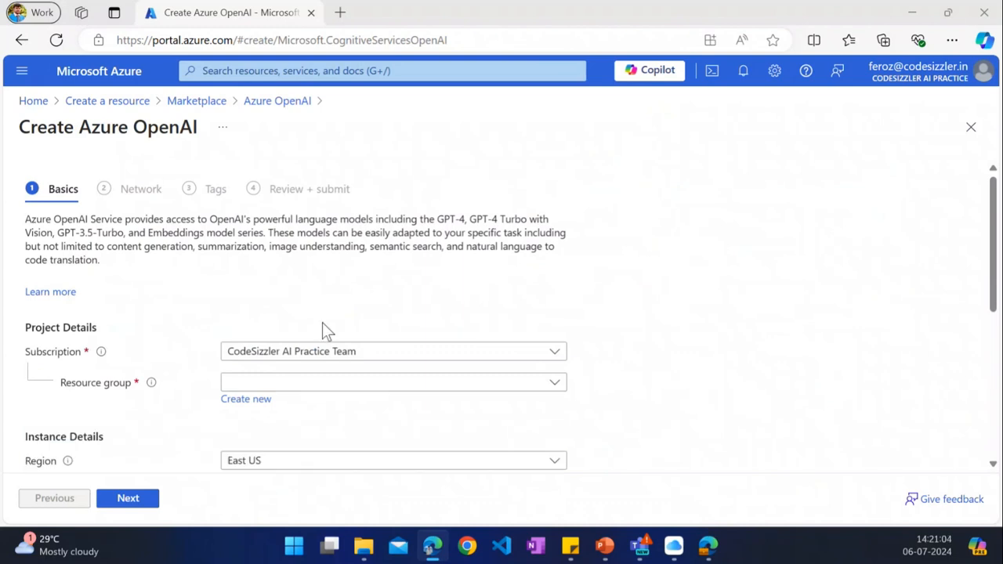
Step: Create a new resource group named soai-dearazure for the Azure OpenAI resource
scroll(458, 330, down, 1)
click(257, 322)
text(seas)
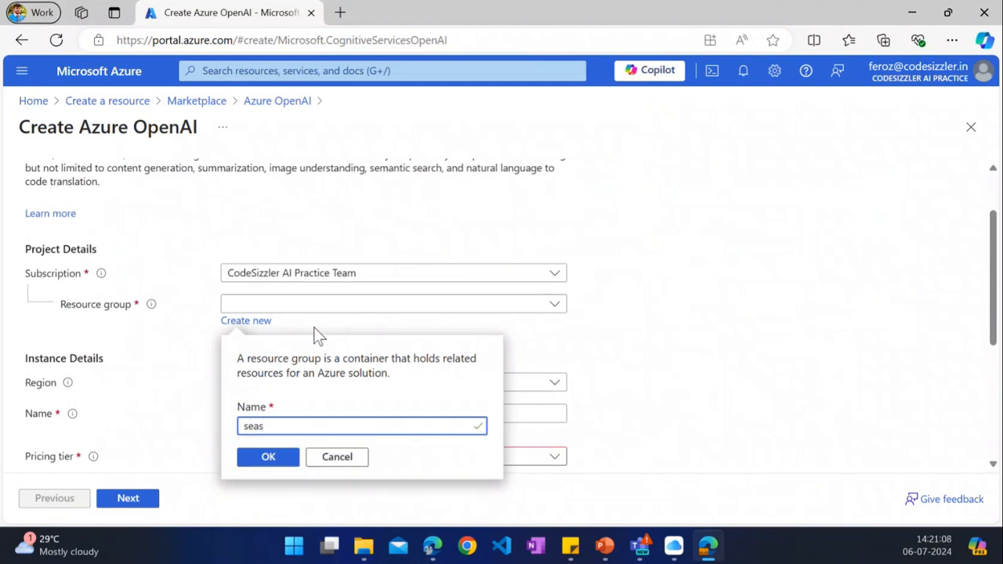
key(BackSpace)
key(BackSpace)
key(BackSpace)
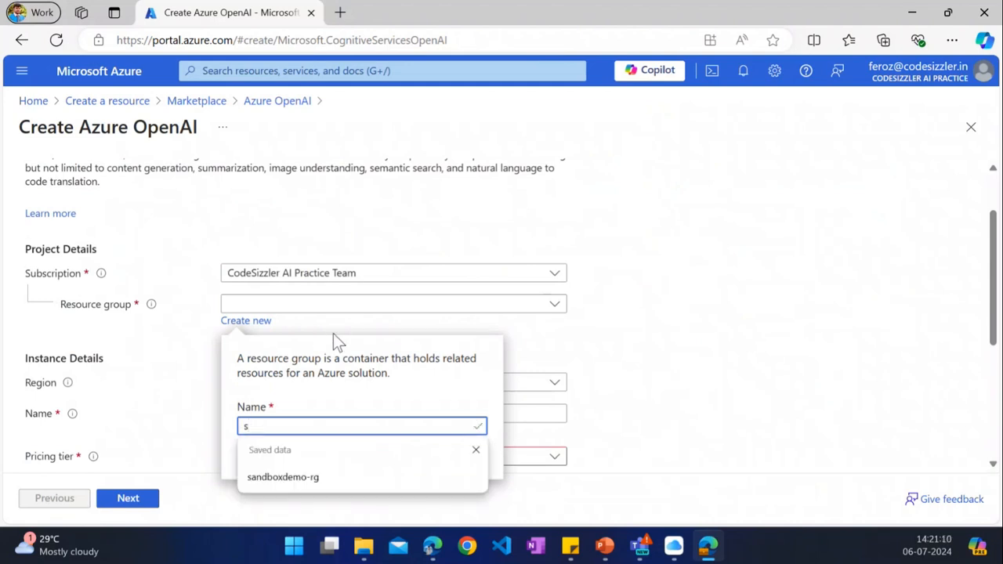
text(oai)
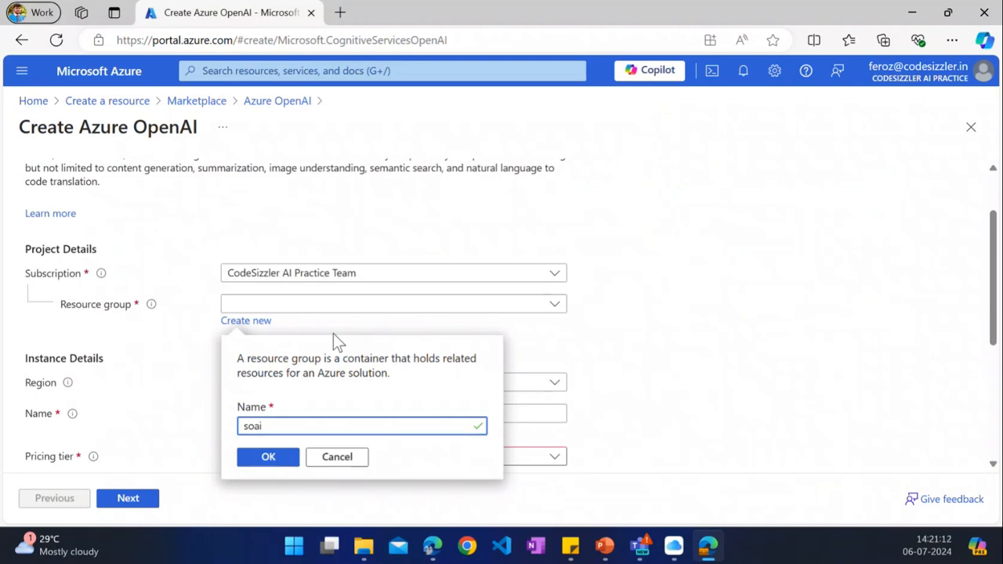
text(-dearazure)
key(Tab)
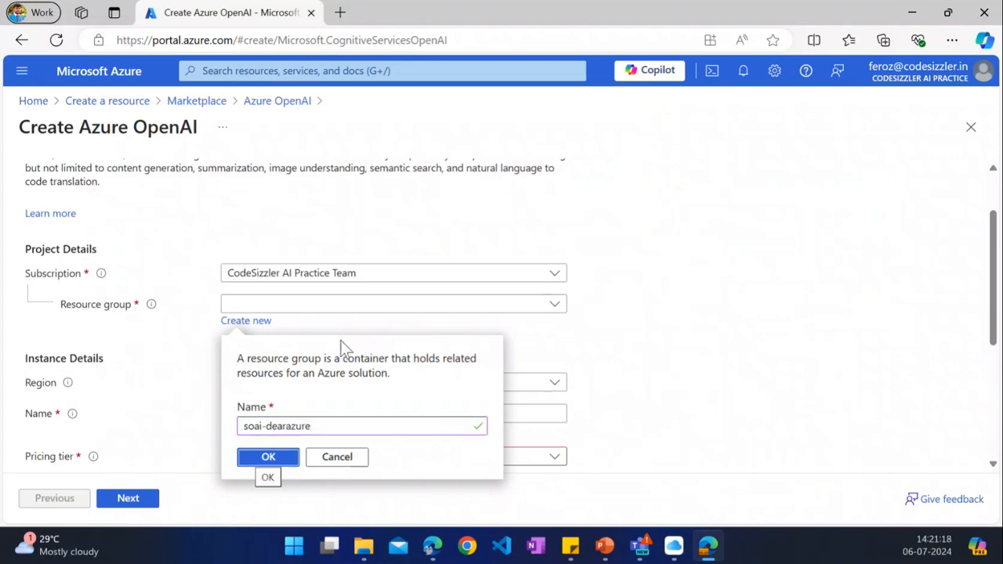
click(278, 461)
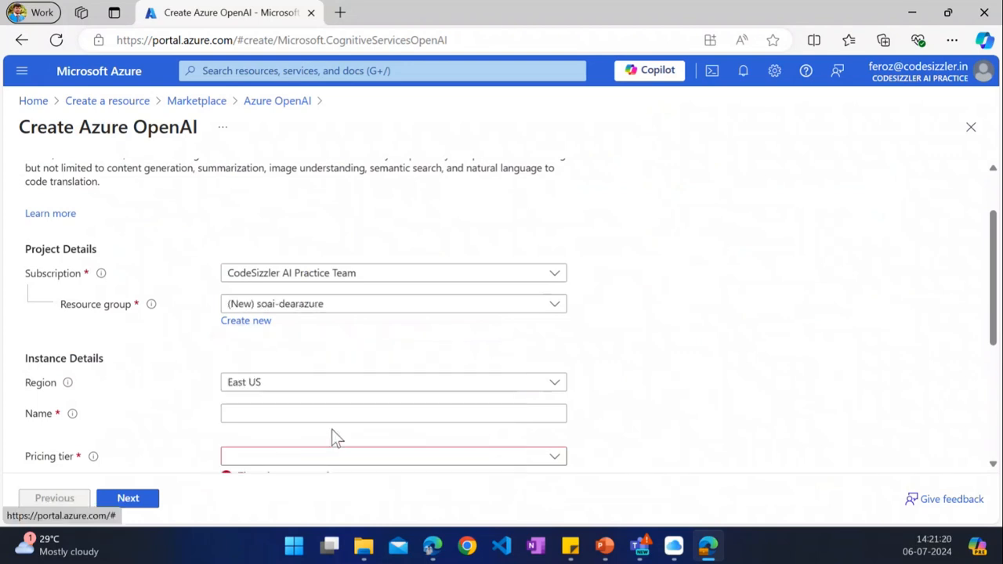
Step: Name the Azure OpenAI instance soaida and set its pricing tier to Standard S0
click(312, 416)
text(s)
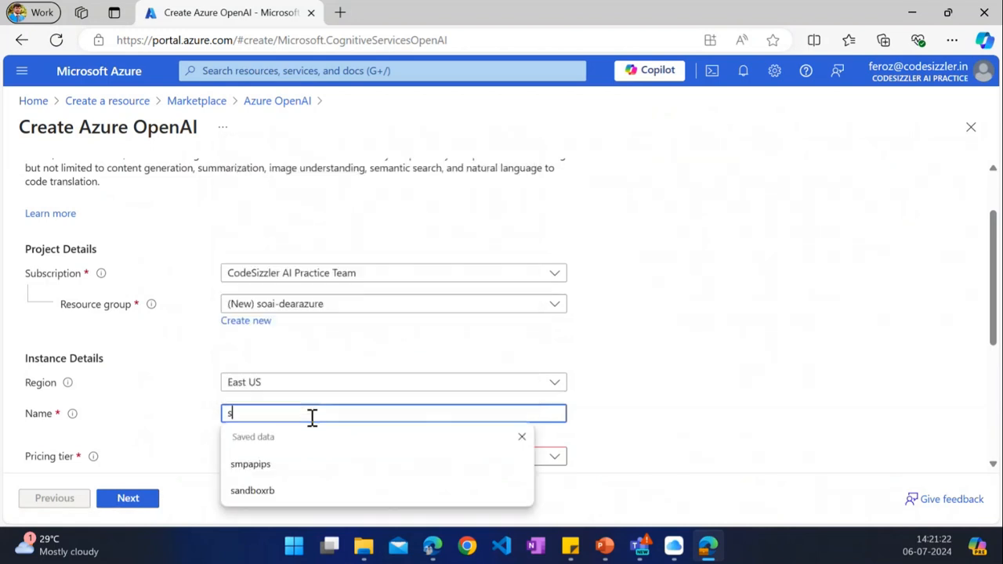
text(oaida)
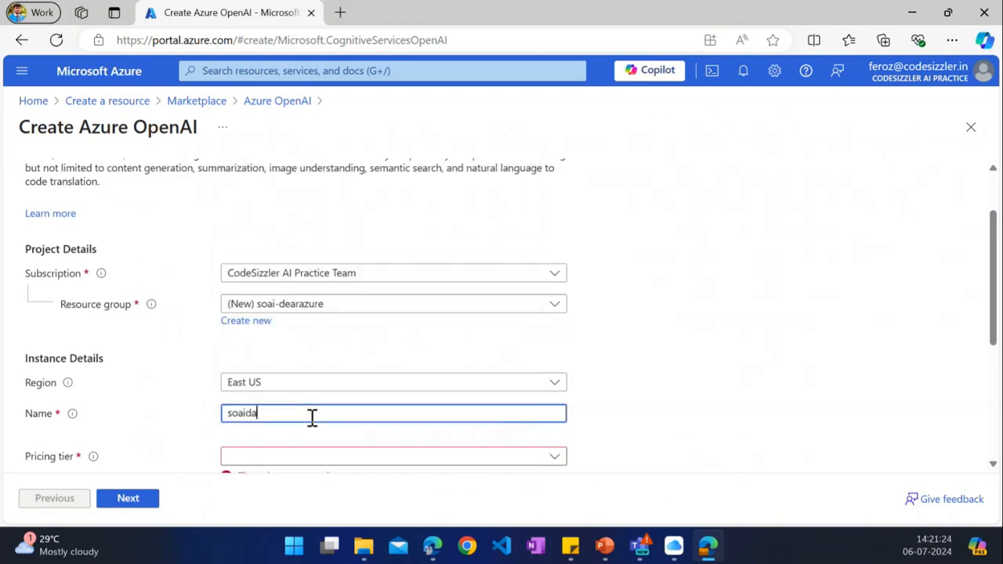
key(Tab)
scroll(340, 429, down, 2)
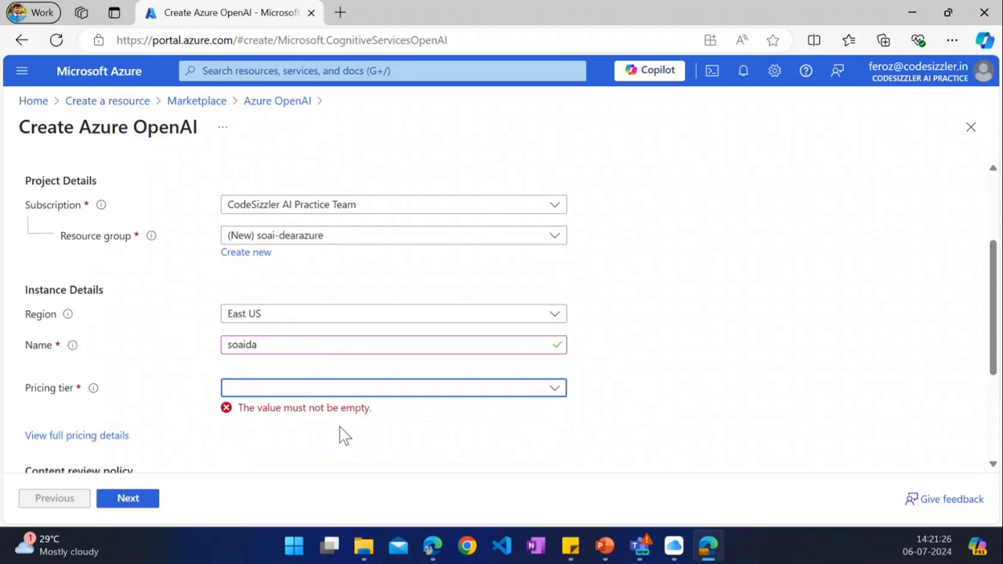
click(275, 302)
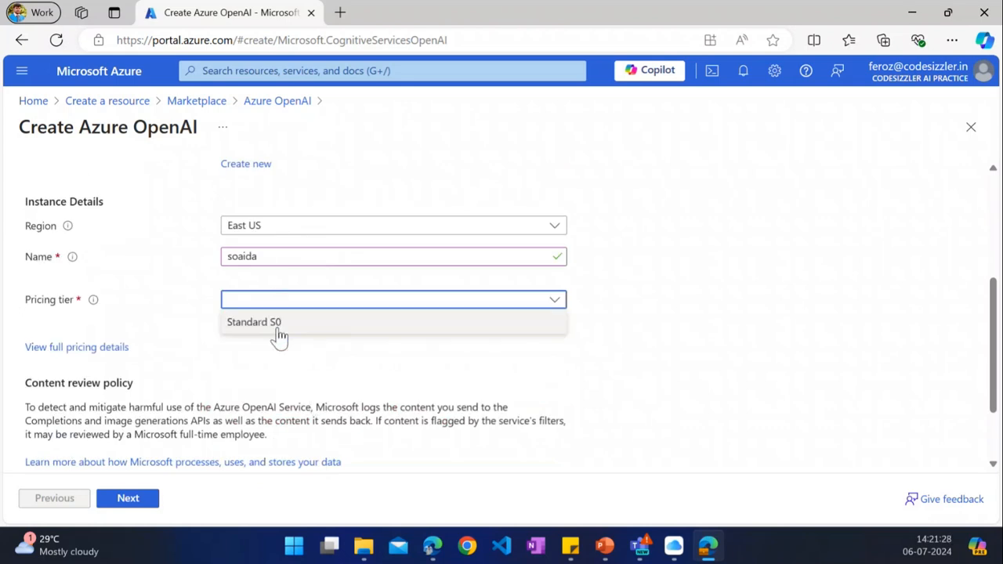
click(278, 323)
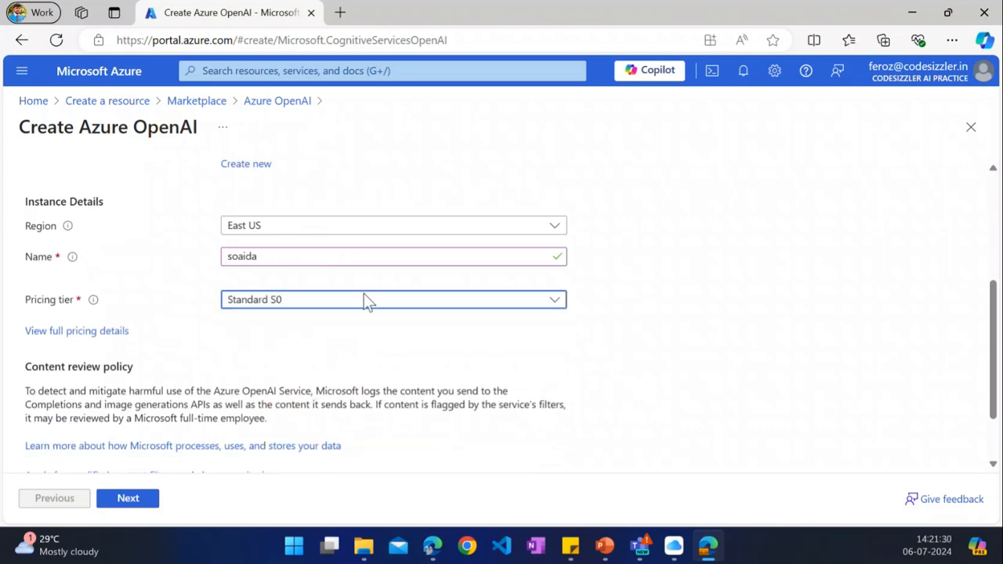
Step: Proceed to the final review, keeping access from all networks and leaving the tags empty
click(430, 547)
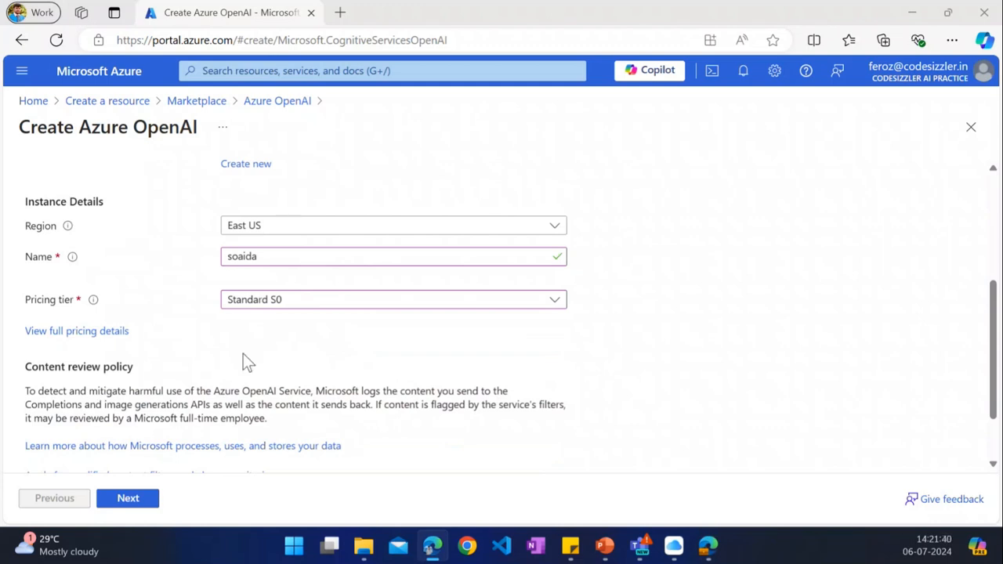
scroll(246, 356, down, 1)
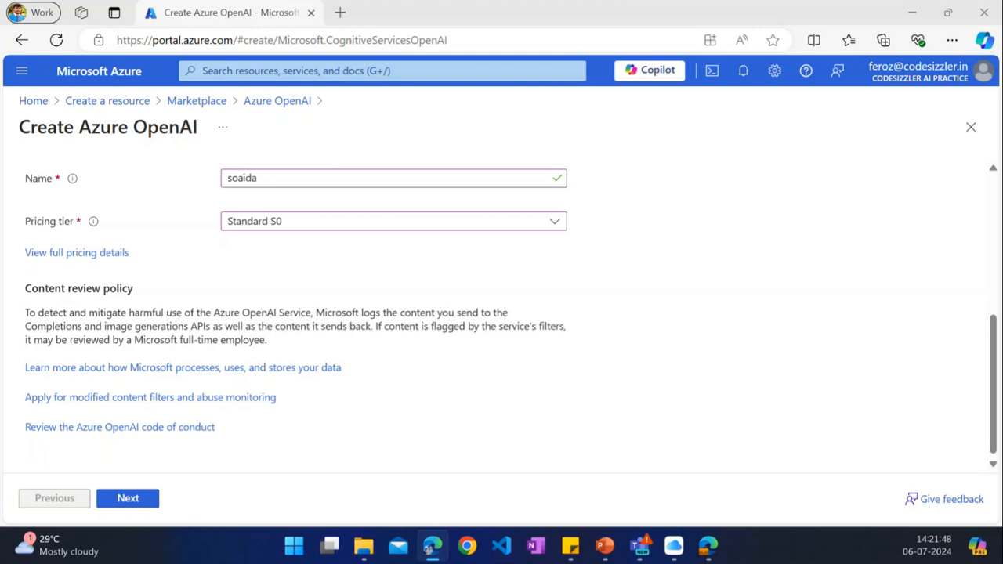
click(127, 498)
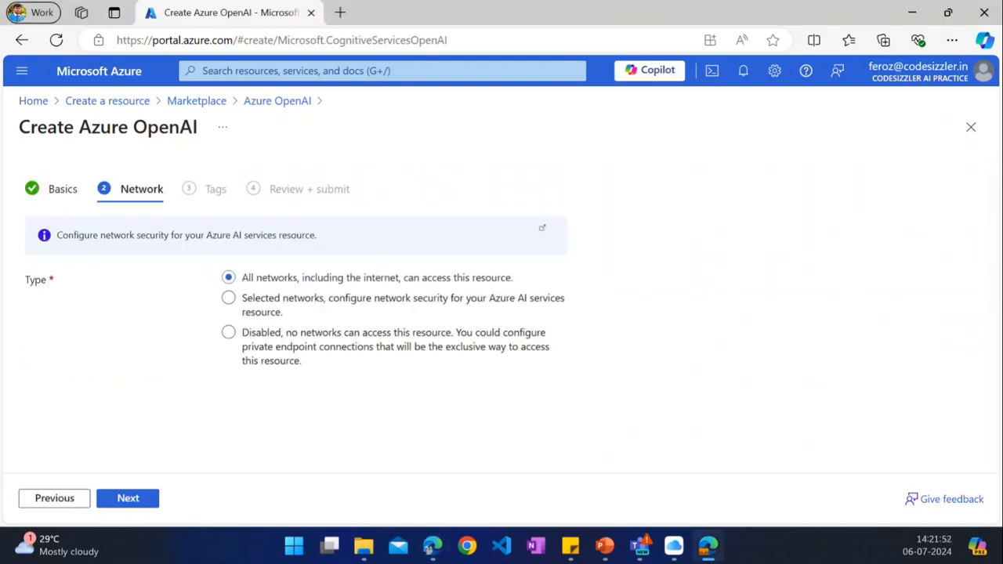
key(alt+Tab)
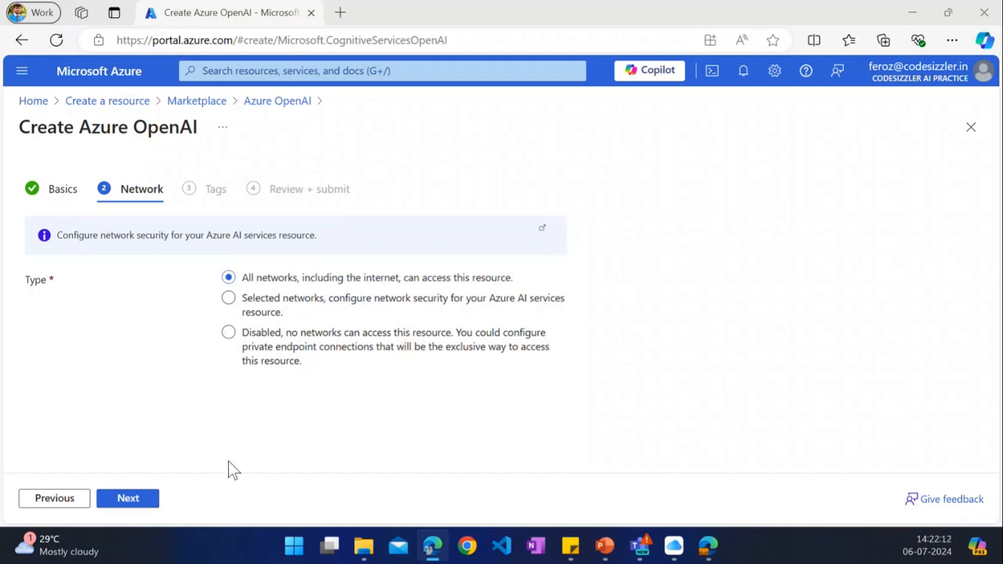
click(109, 503)
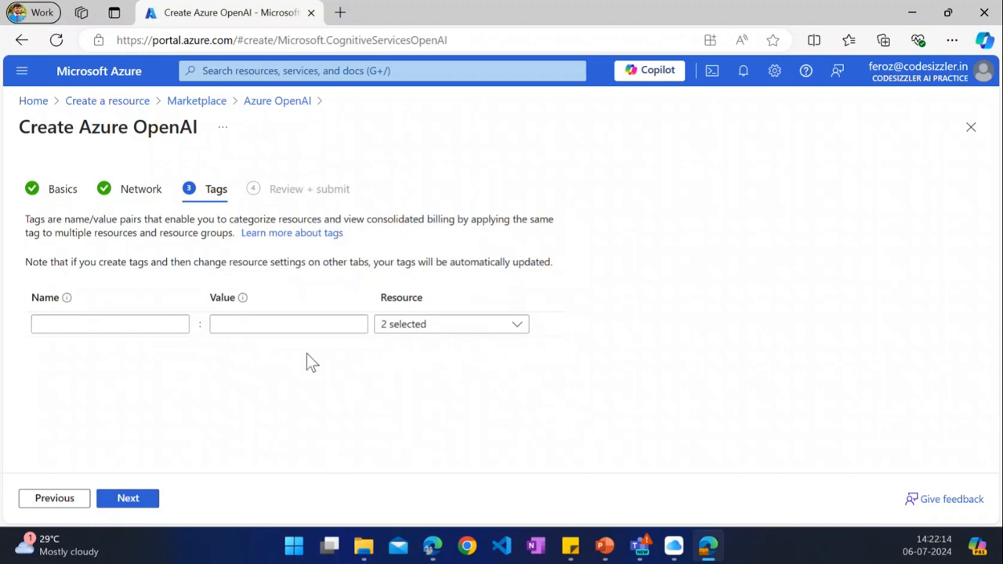
click(149, 502)
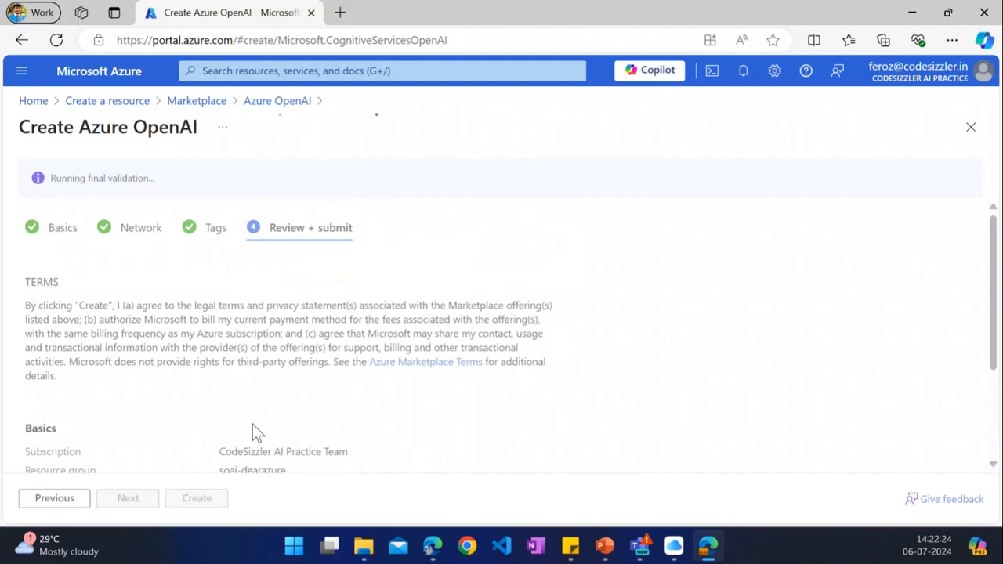
Step: Submit the creation of the Azure OpenAI resource and open the deployed resource's overview
click(198, 495)
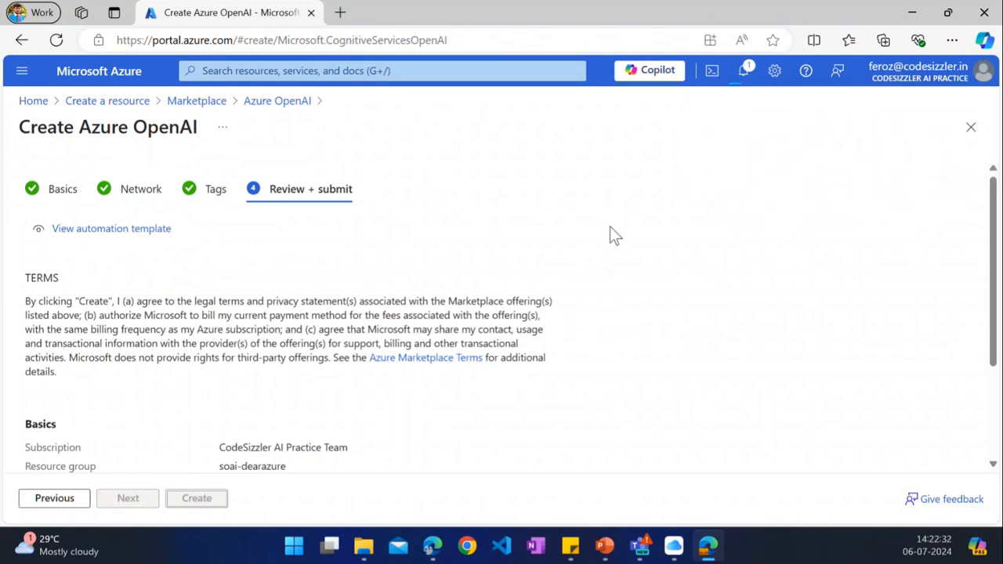
click(741, 77)
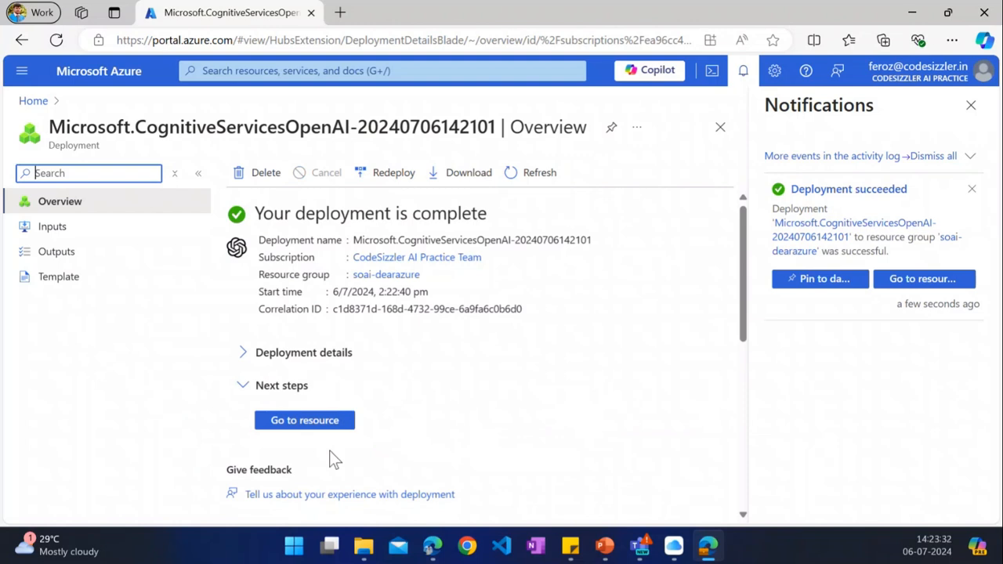
click(311, 426)
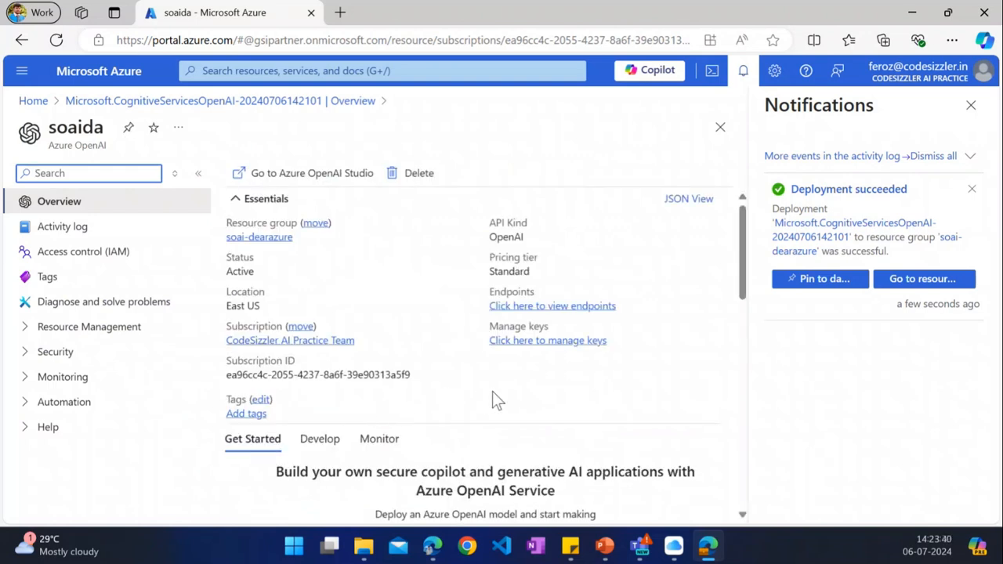
Step: Dismiss the deployment notifications and open the dearazure deployment in the Azure OpenAI Studio chat playground
click(970, 106)
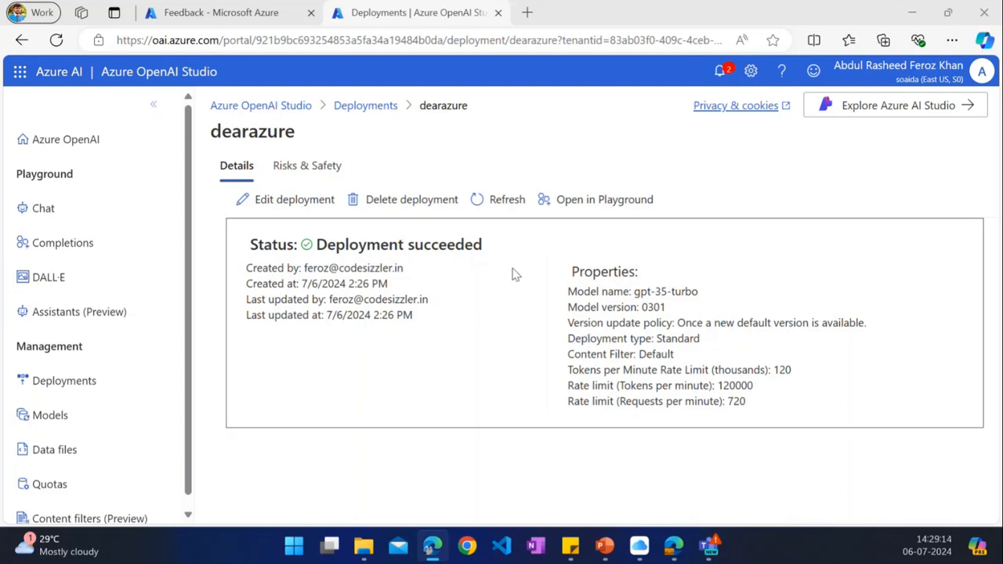
click(589, 203)
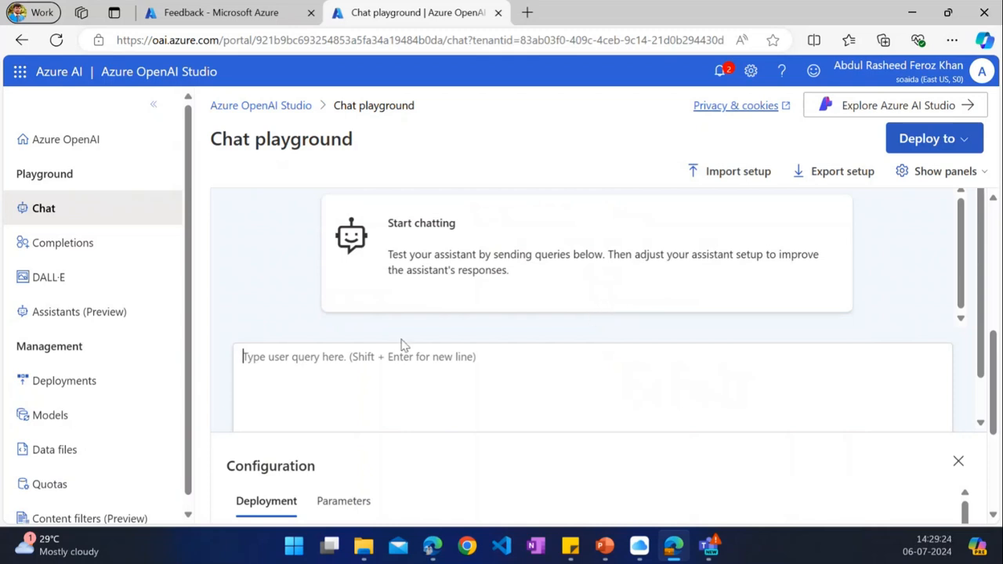
click(351, 358)
Step: Load the Default system message template, accepting the system message update and choosing not to be shown that confirmation again
scroll(548, 364, up, 3)
scroll(556, 370, up, 3)
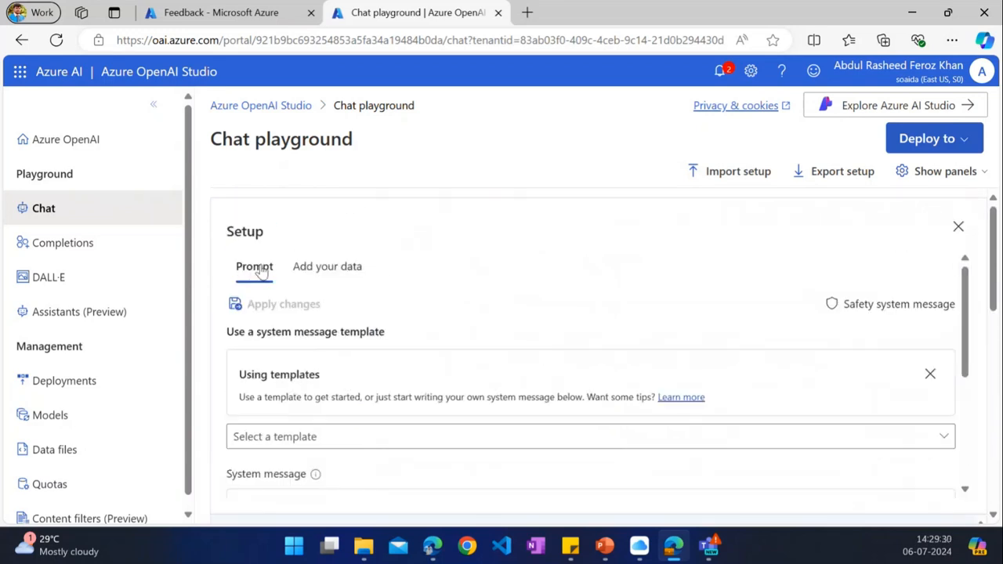
click(449, 438)
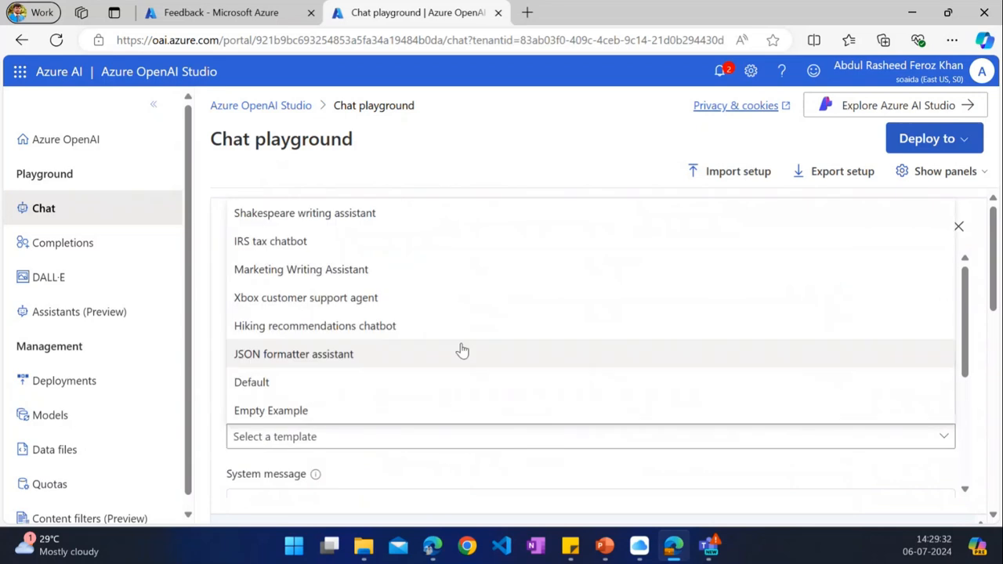
click(444, 392)
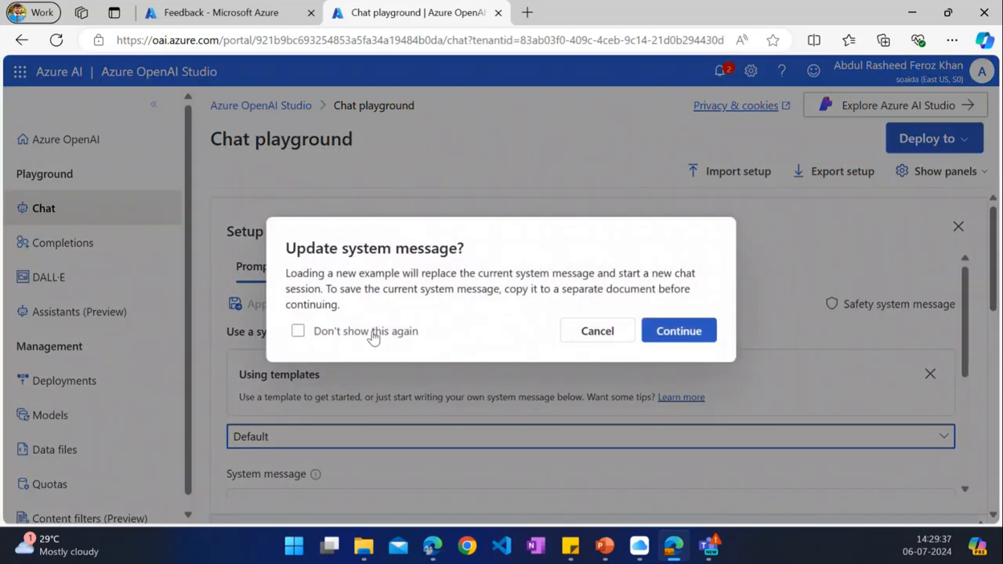
click(372, 332)
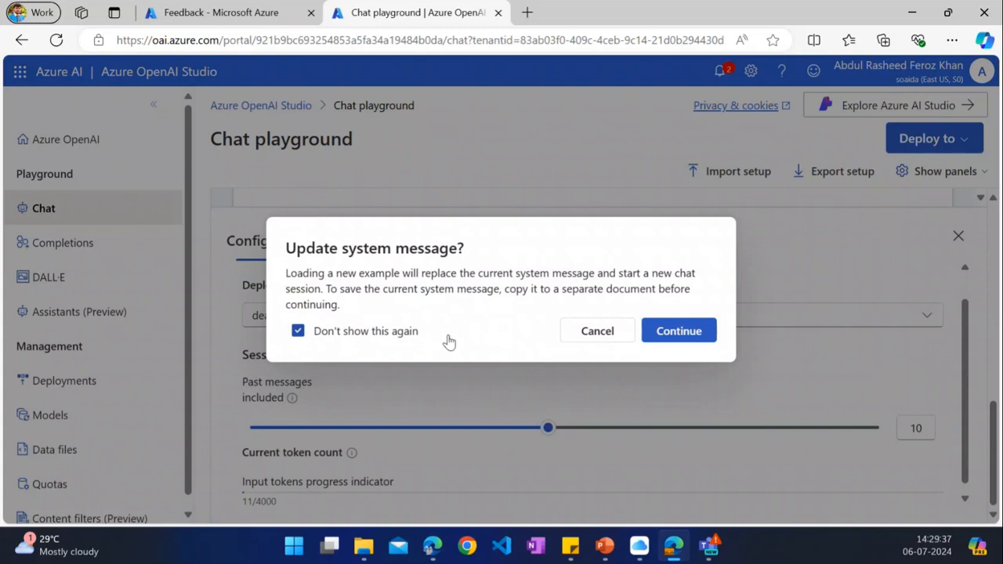
click(673, 335)
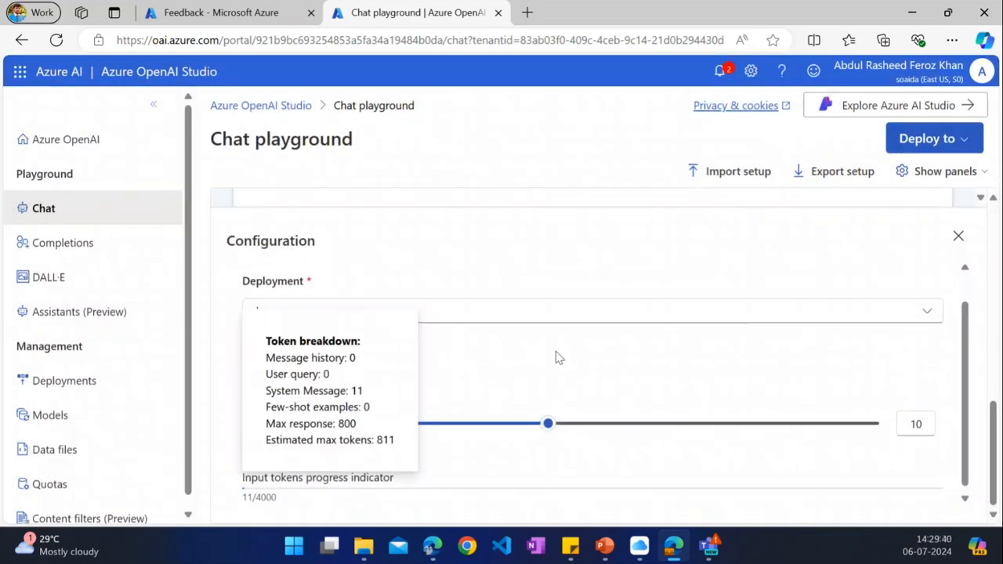
click(990, 308)
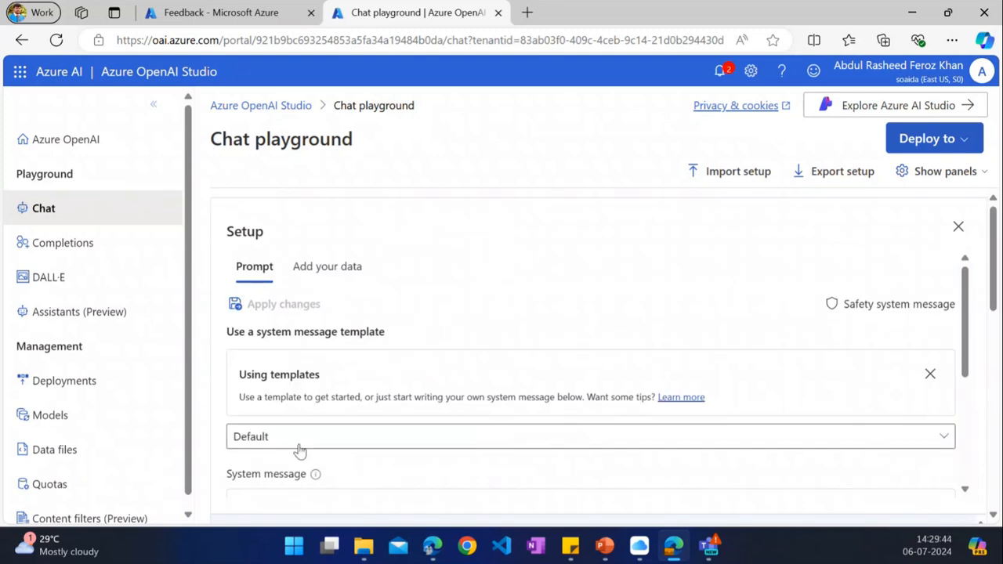
Step: Examine the settings required for a URL/web address (preview) data source and close the dialog without adding one
click(338, 274)
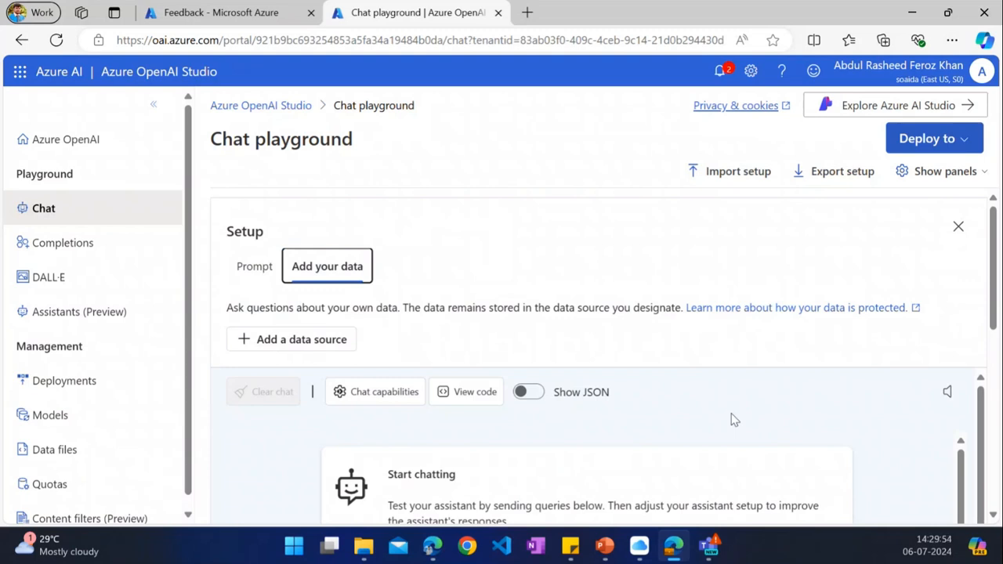
click(284, 340)
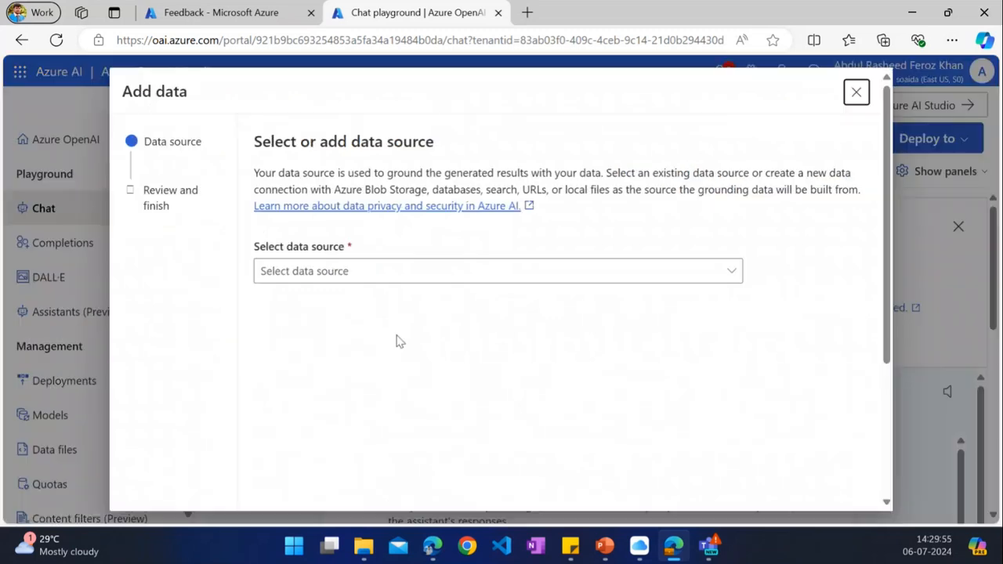
click(496, 272)
click(365, 414)
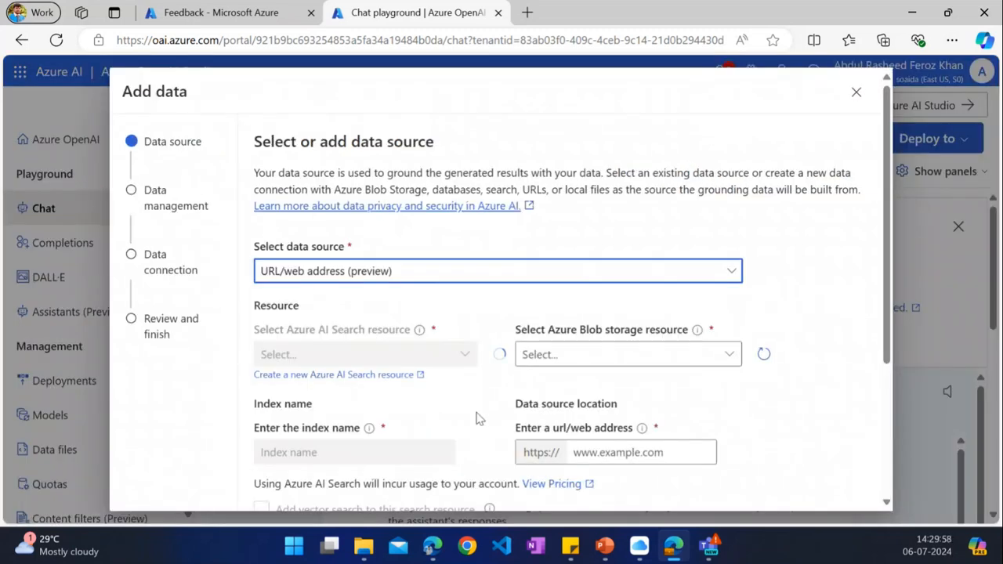
click(588, 353)
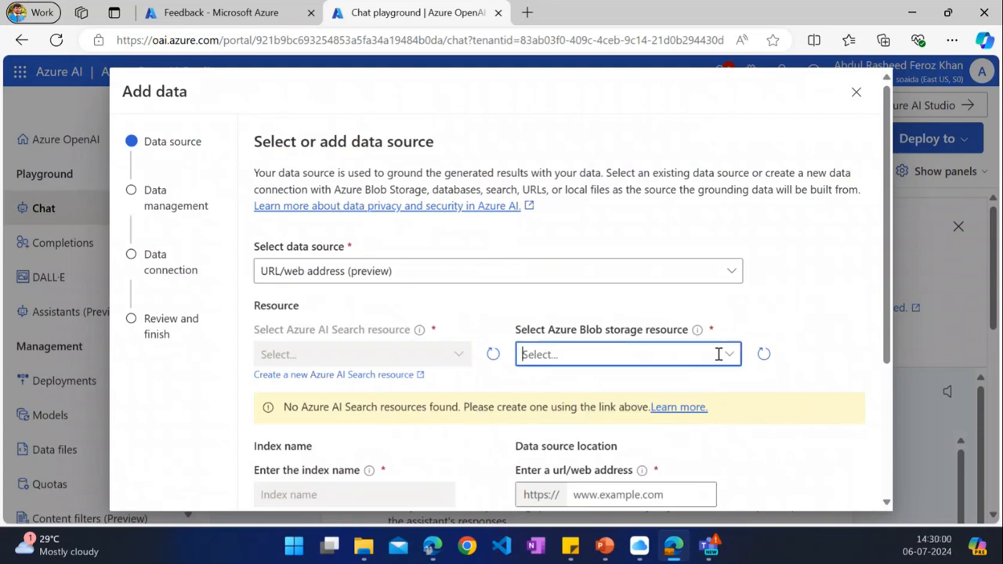
scroll(752, 399, down, 1)
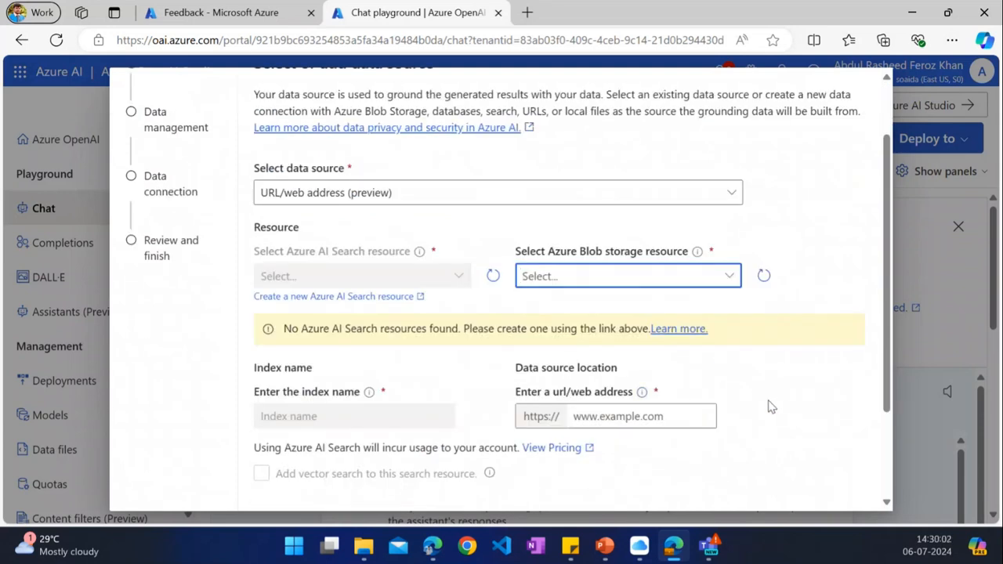
scroll(768, 406, up, 1)
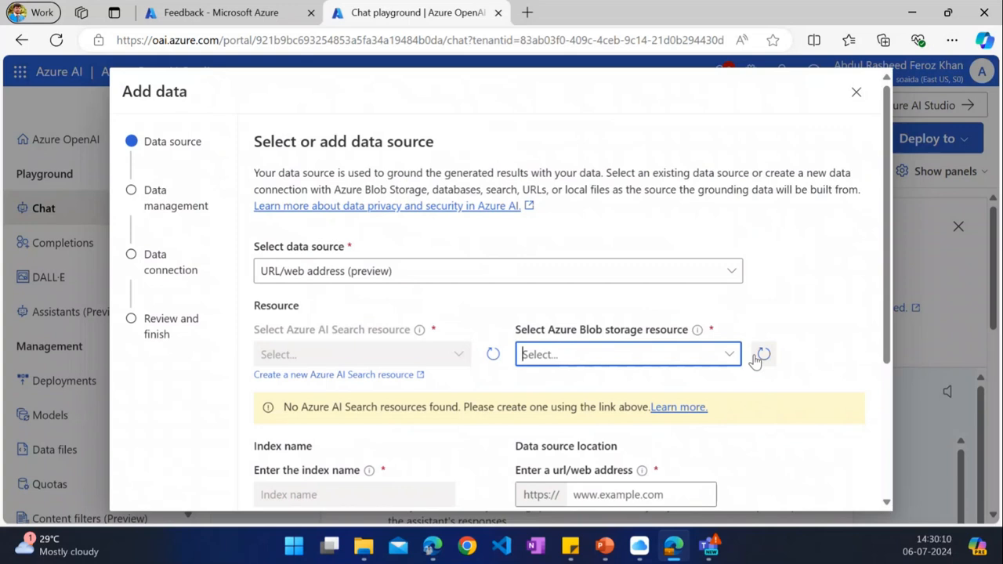
click(856, 93)
Step: Insert "for DearAzure" after "AI assistant" in the prompt's system message
click(258, 268)
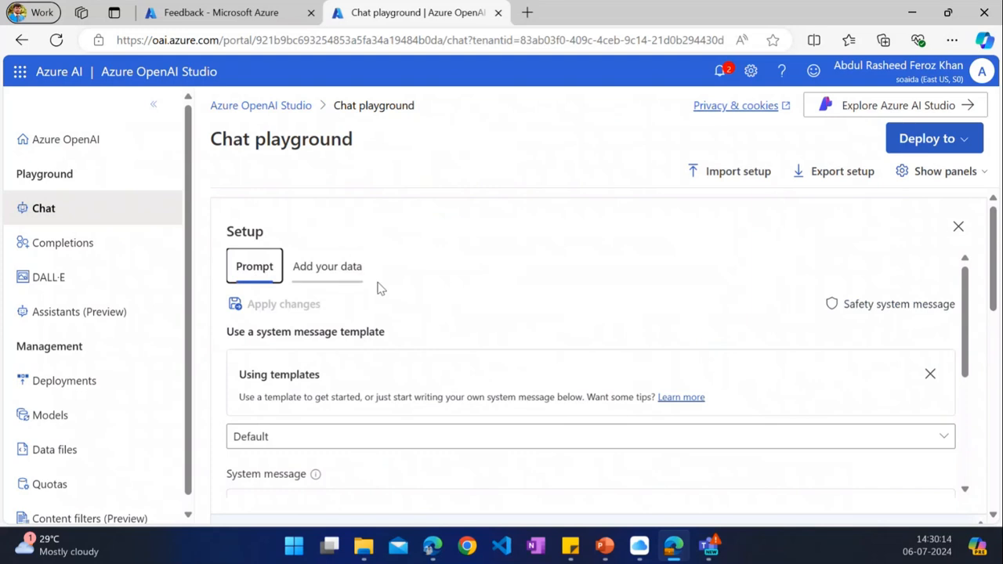
scroll(510, 384, down, 2)
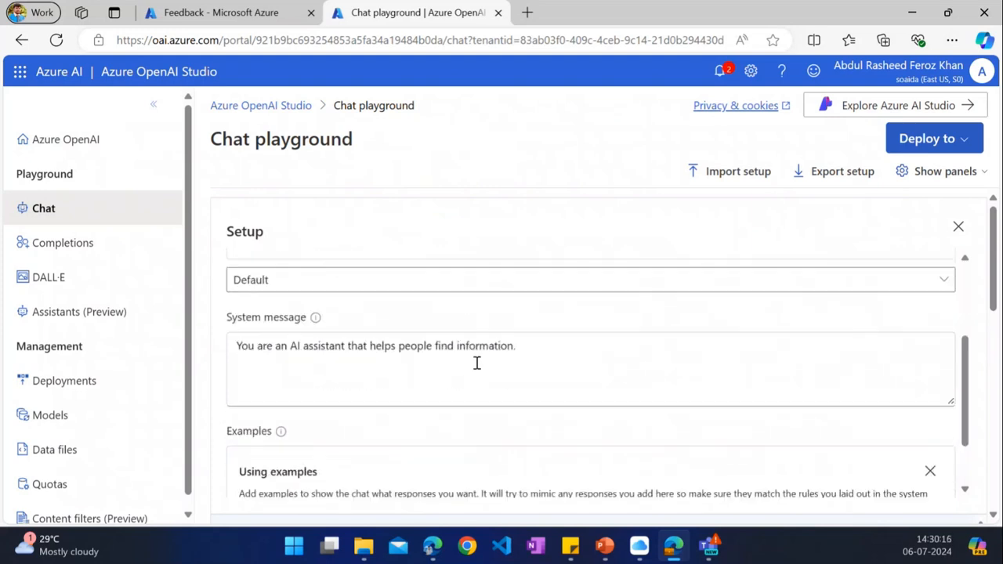
click(528, 345)
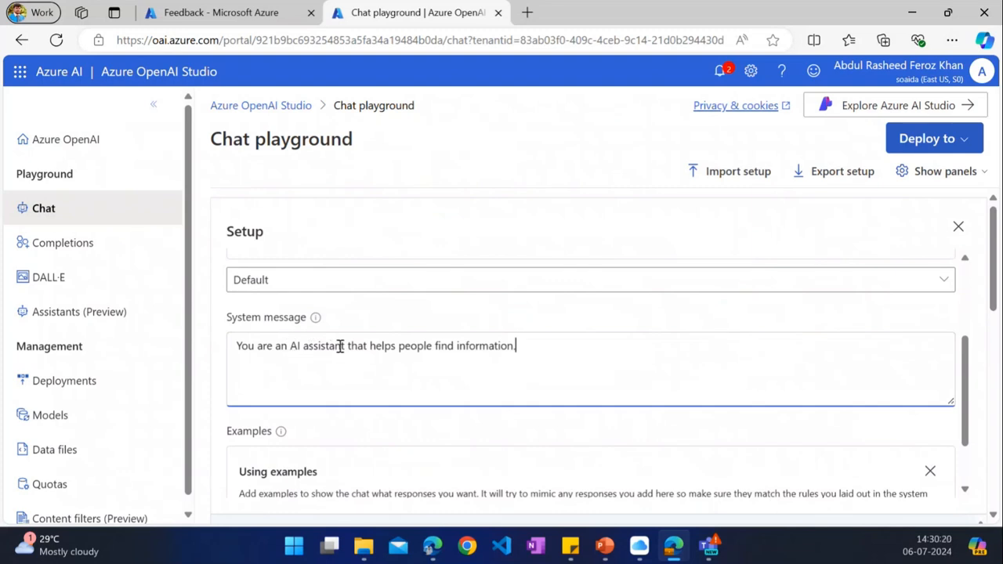
text(for Dear)
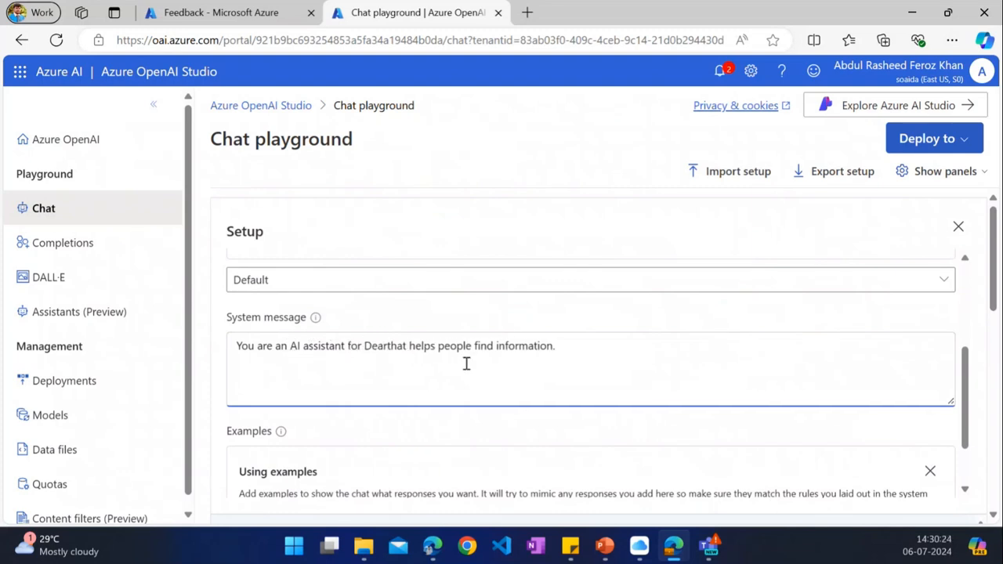
text(Azy)
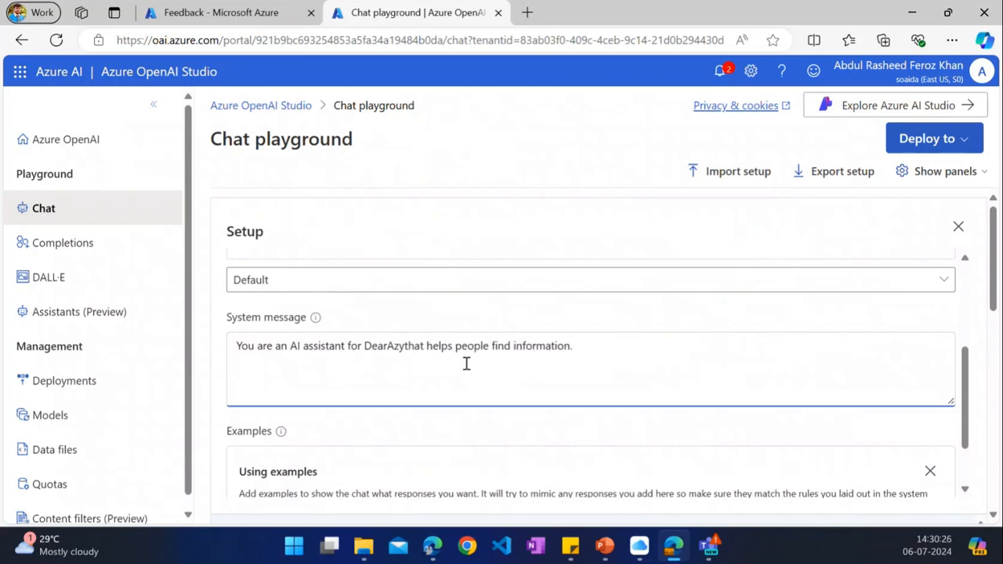
key(BackSpace)
key(BackSpace)
text(zure)
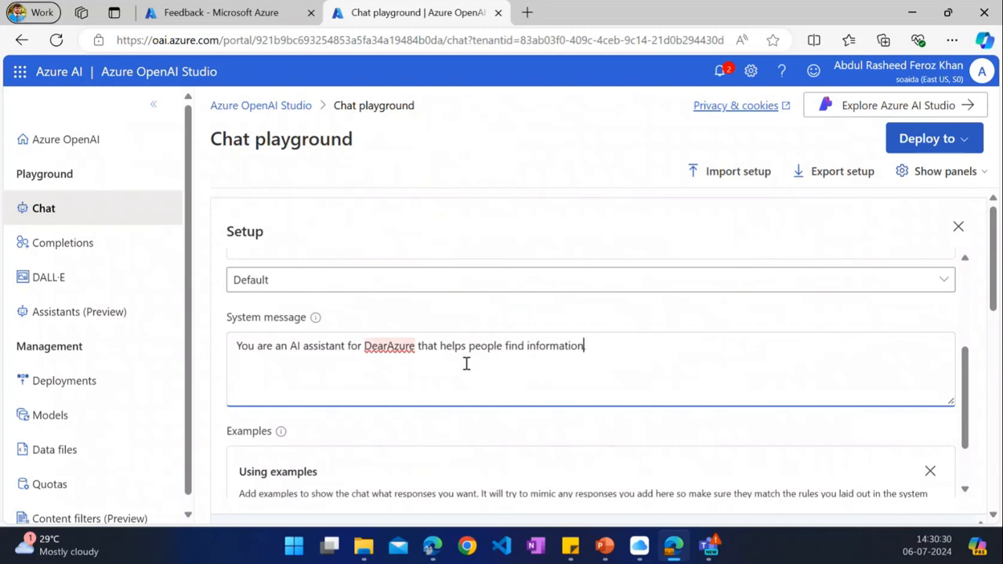
Step: End the system message with "about Microsoft Azure." and split DearAzure into "Dear Azure"
key(BackSpace)
text(bao)
key(BackSpace)
key(BackSpace)
key(BackSpace)
text(abo)
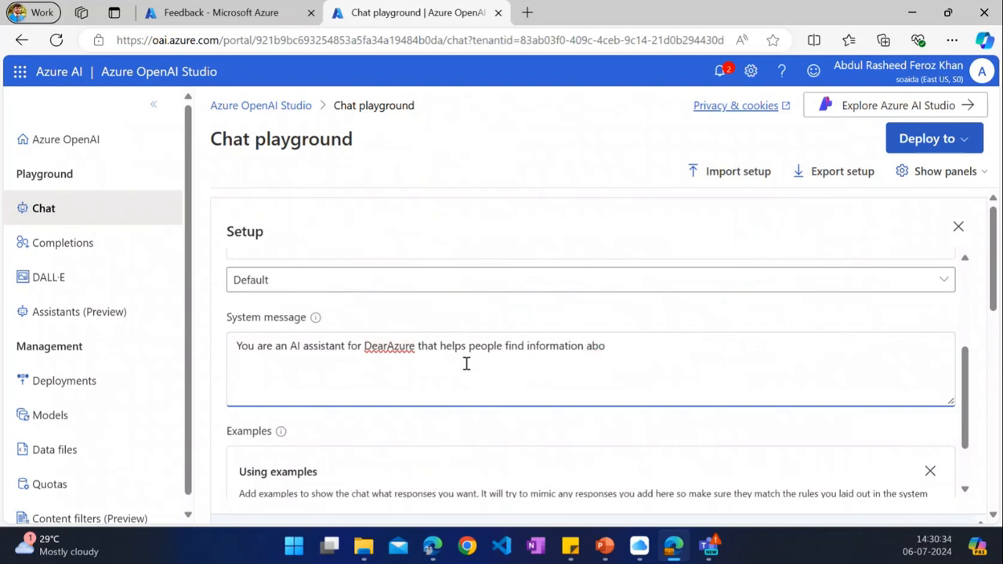
text(ut Microsoft Azure/)
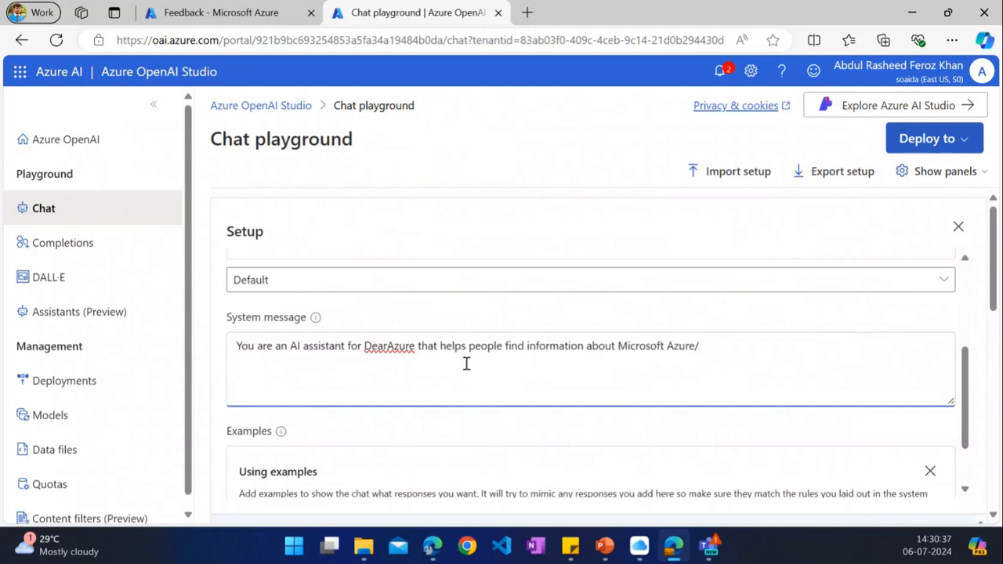
key(BackSpace)
text(.)
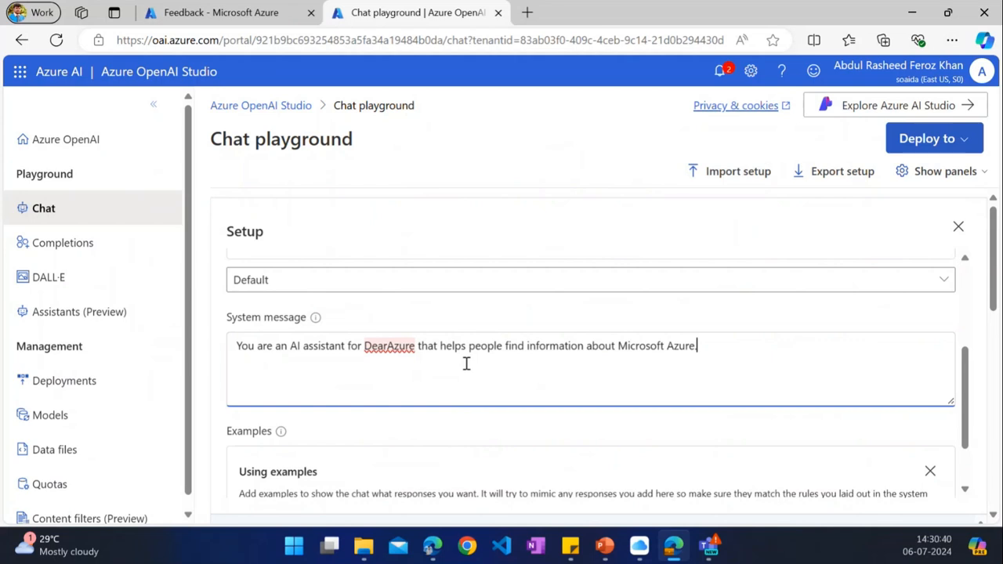
click(386, 346)
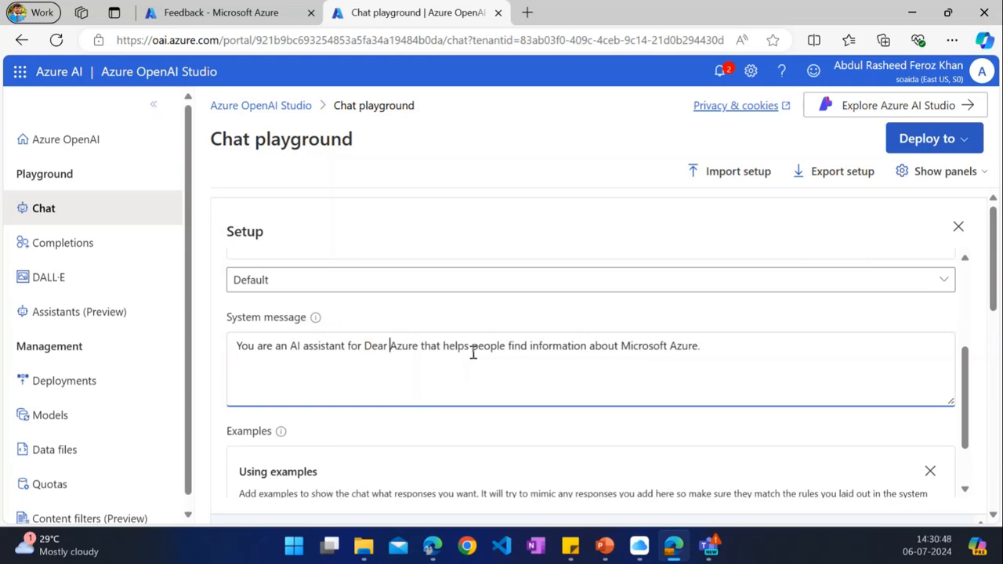
Step: Apply the edited system message to the assistant setup, leaving the examples section empty
scroll(473, 353, down, 1)
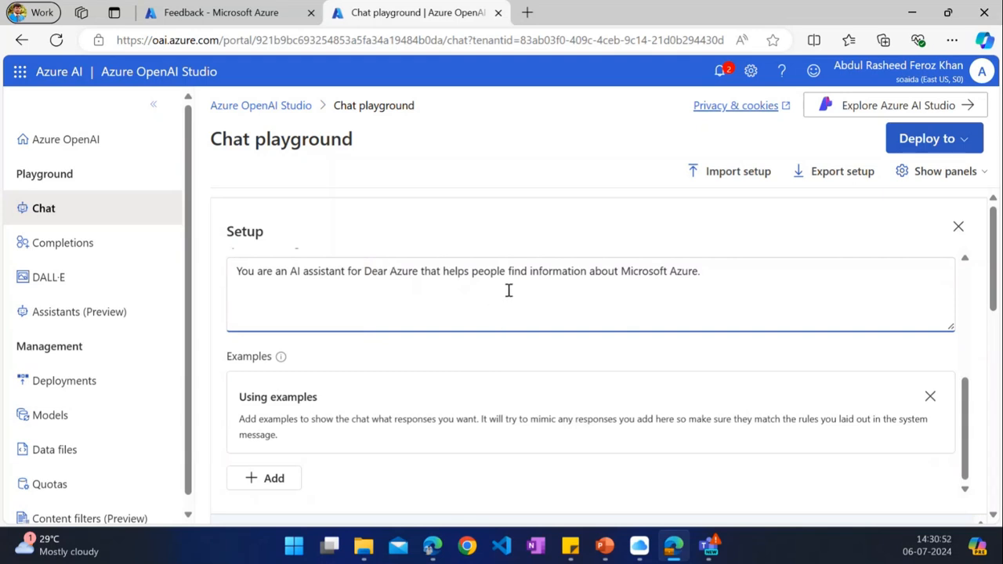
scroll(516, 289, down, 2)
scroll(515, 303, up, 3)
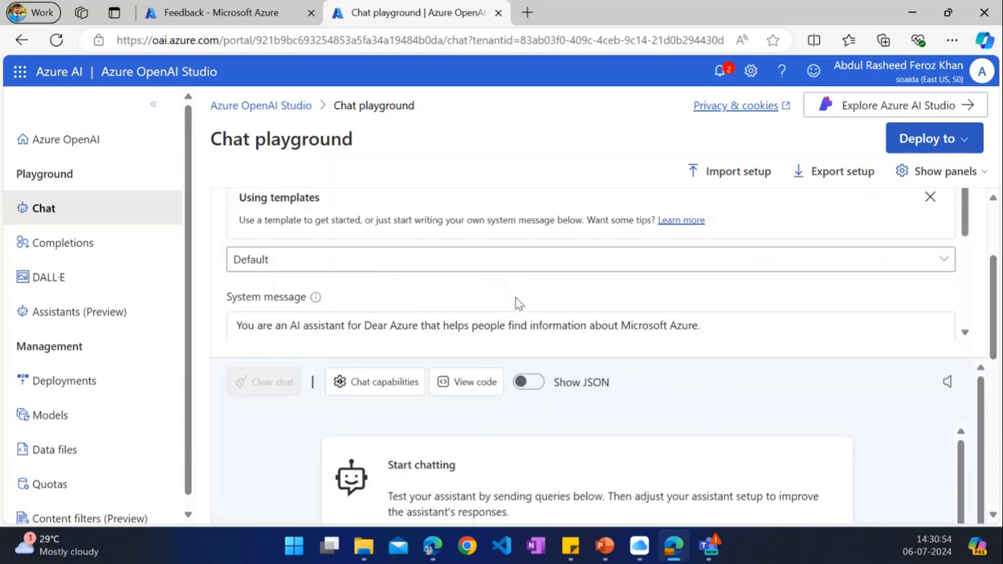
scroll(836, 356, up, 3)
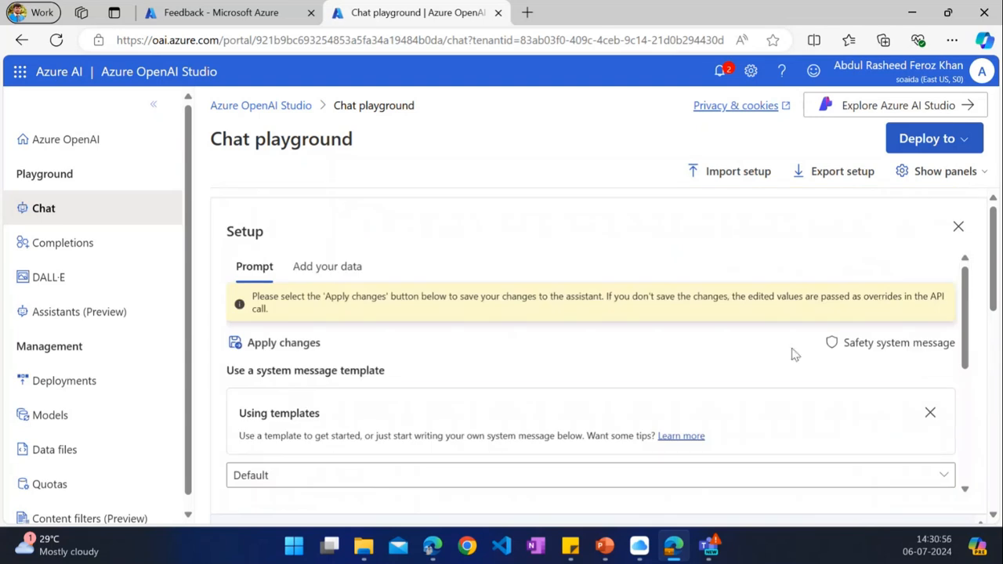
scroll(569, 356, down, 3)
scroll(517, 347, down, 1)
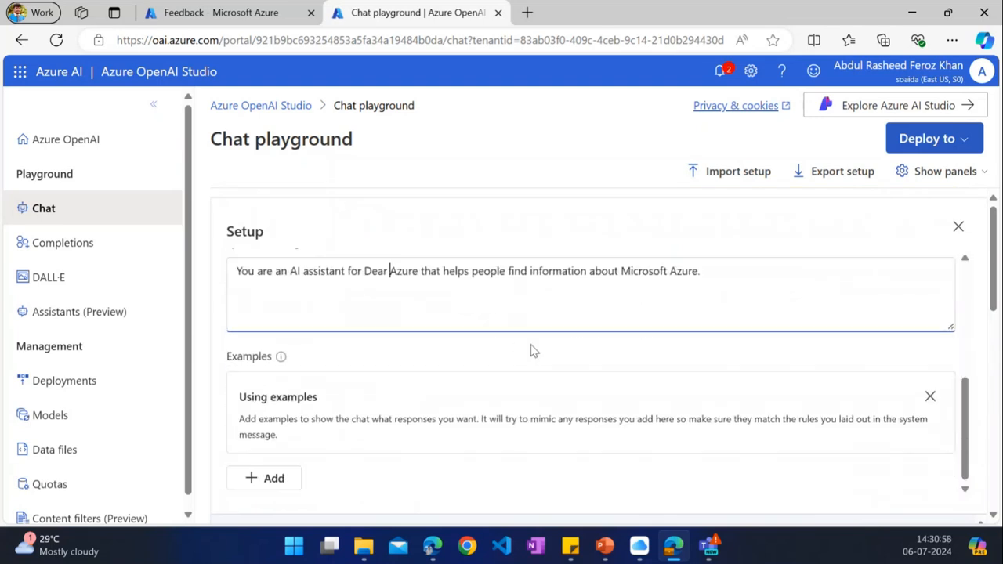
scroll(536, 350, down, 2)
scroll(535, 387, down, 1)
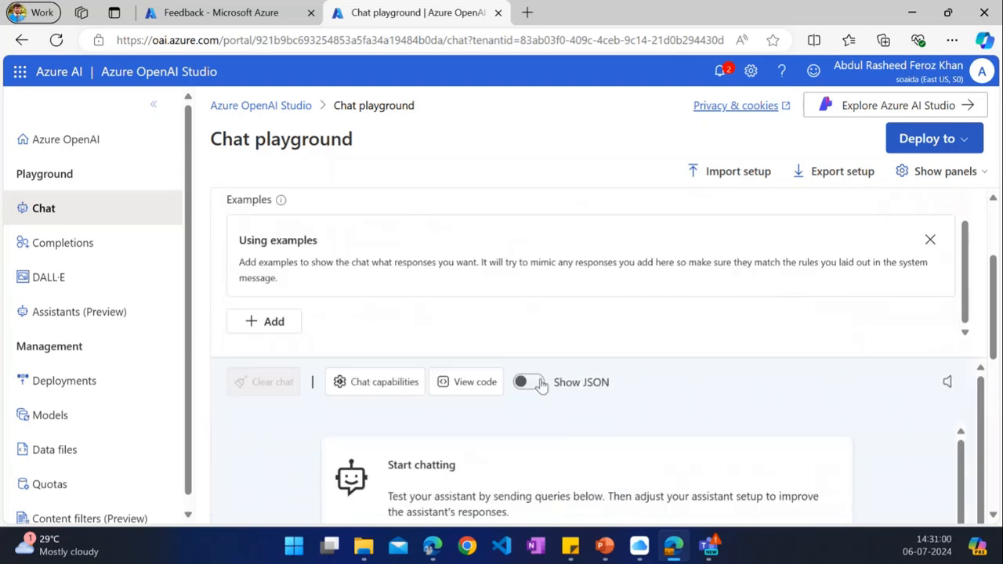
scroll(616, 389, down, 1)
scroll(619, 389, up, 2)
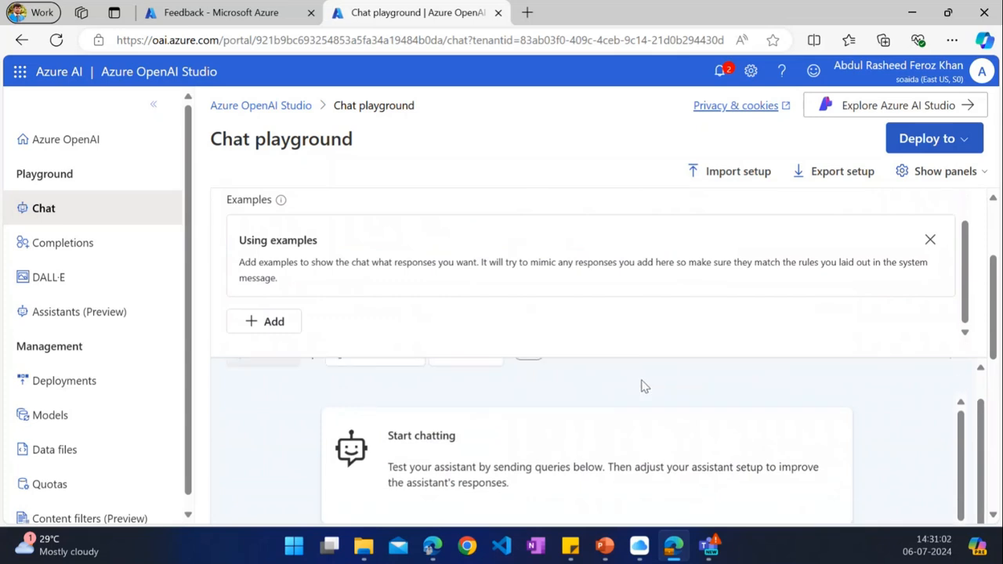
scroll(991, 314, up, 3)
scroll(775, 264, up, 5)
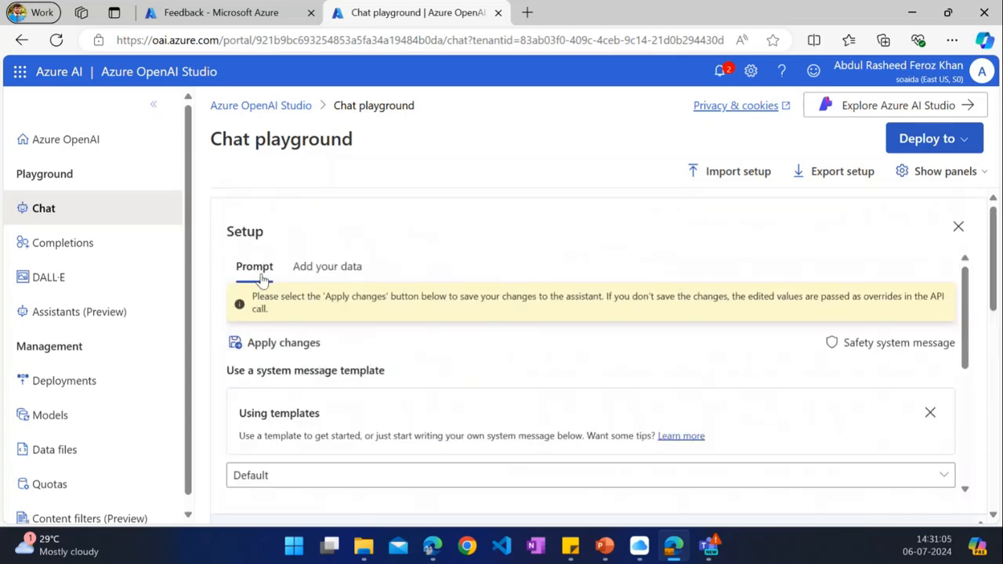
click(257, 343)
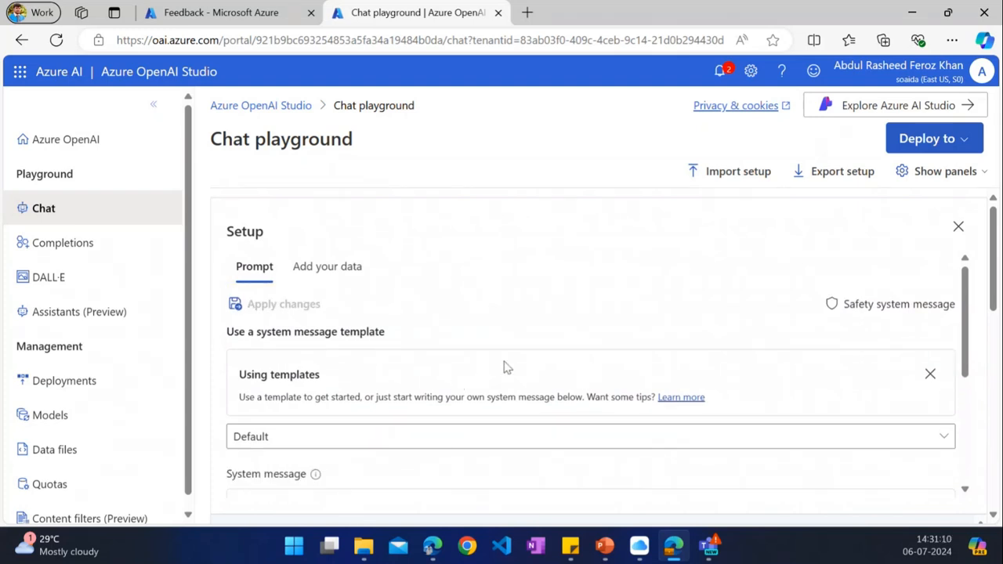
Step: Send the greeting "Hi" to the assistant in the chat session and read its reply
scroll(971, 385, down, 5)
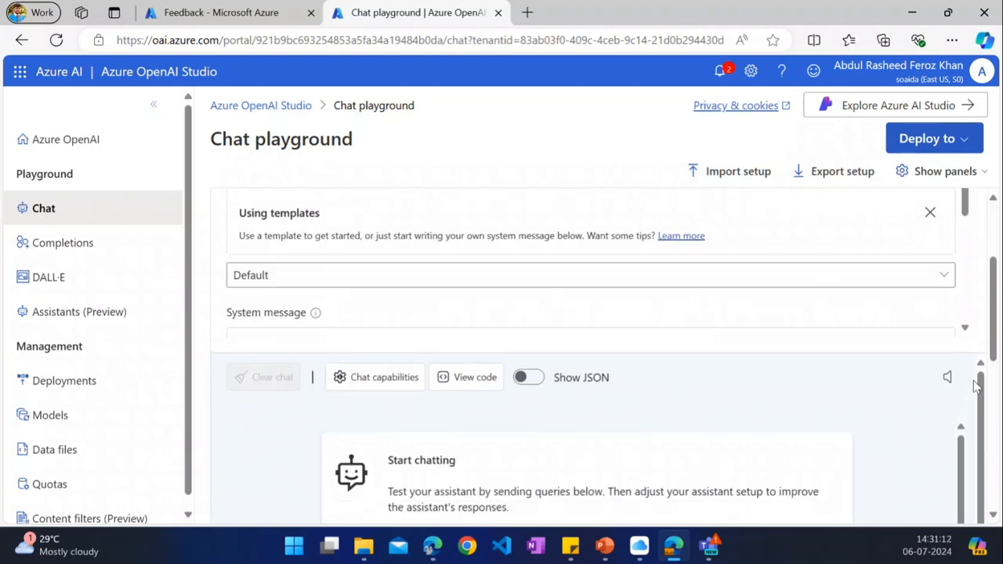
scroll(974, 384, down, 2)
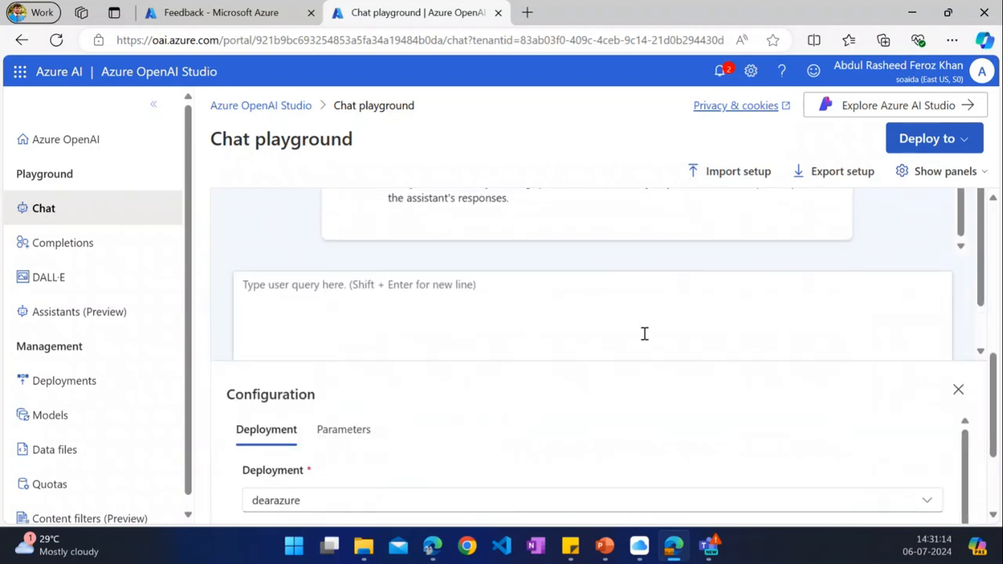
scroll(603, 323, down, 1)
scroll(568, 317, up, 1)
click(501, 303)
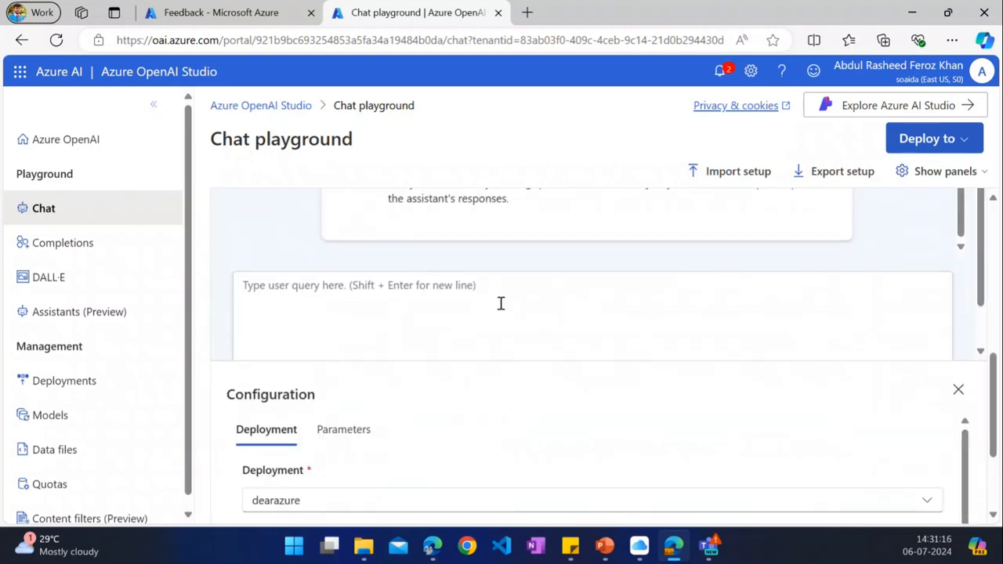
text(Hi)
key(Return)
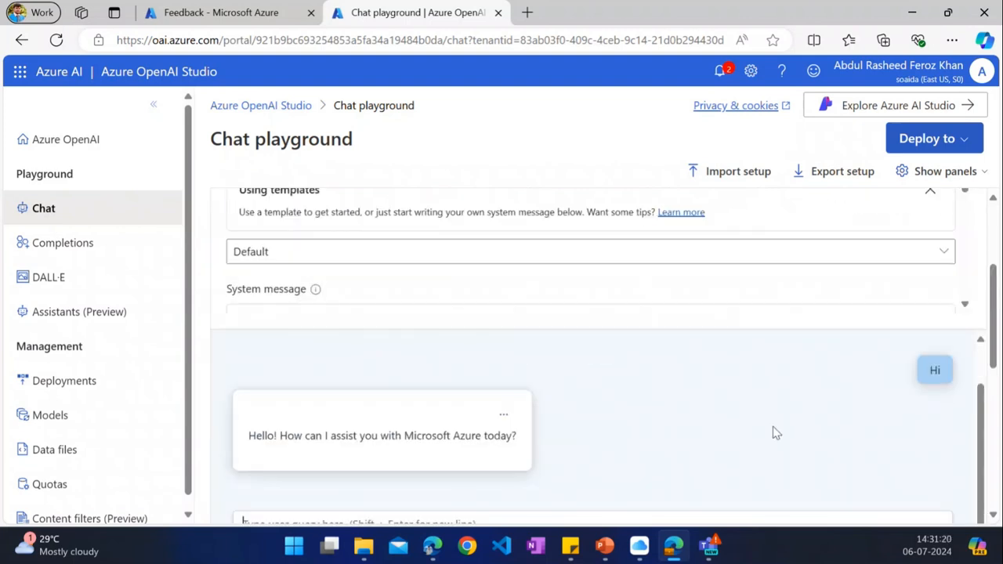
drag(295, 435, 400, 435)
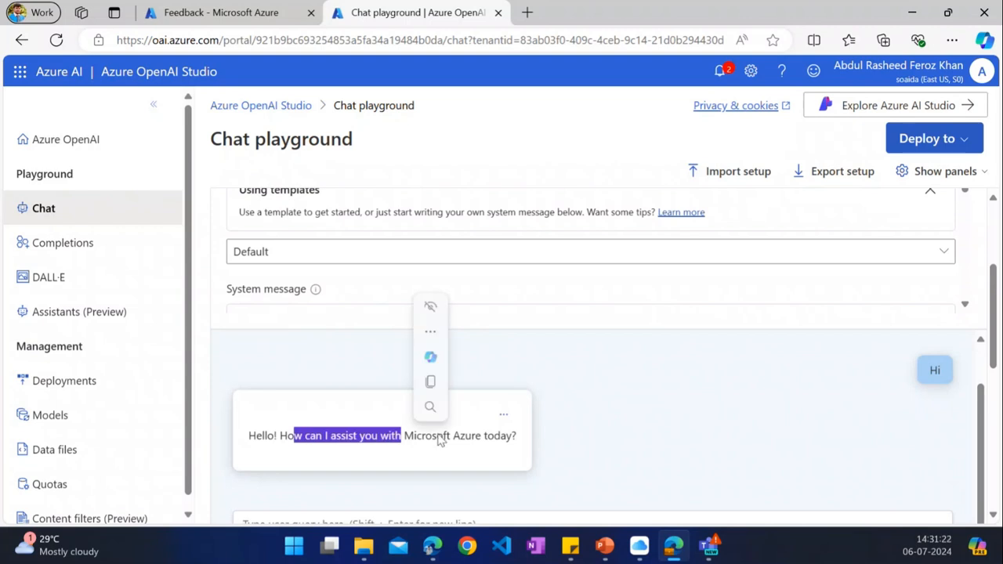
Step: Send the assistant a query asking it to tell about Microsoft Fabric
scroll(546, 449, down, 1)
click(481, 459)
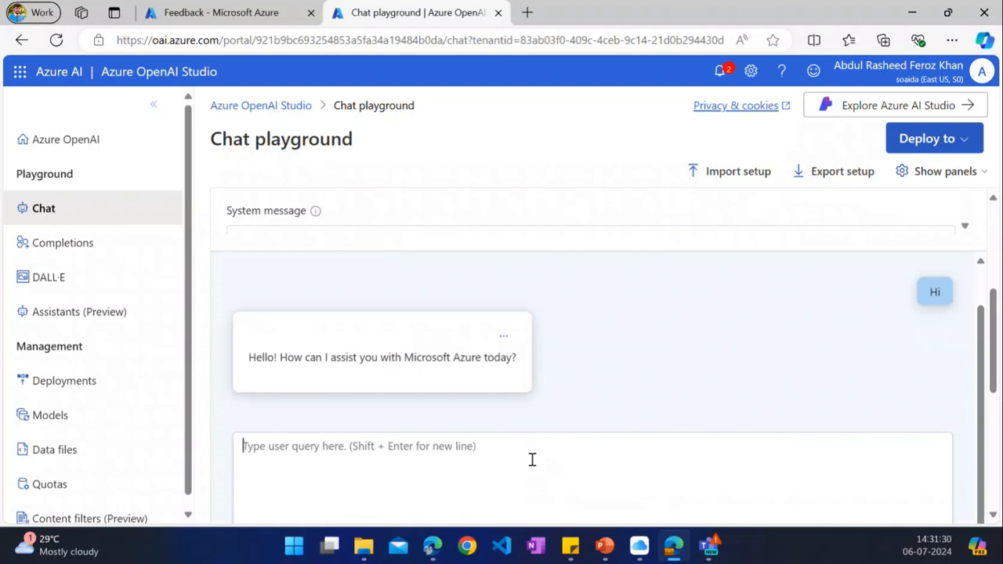
text(Tell me about A)
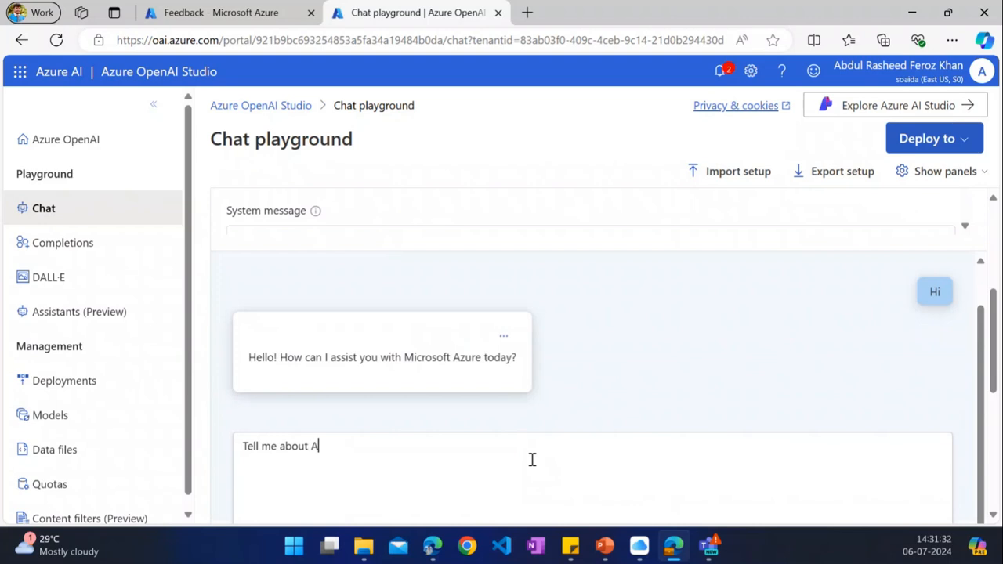
text(zure Service)
key(BackSpace)
key(BackSpace)
key(BackSpace)
key(BackSpace)
key(BackSpace)
key(BackSpace)
key(BackSpace)
key(BackSpace)
key(BackSpace)
key(BackSpace)
text(Microsoft Fabric)
key(Return)
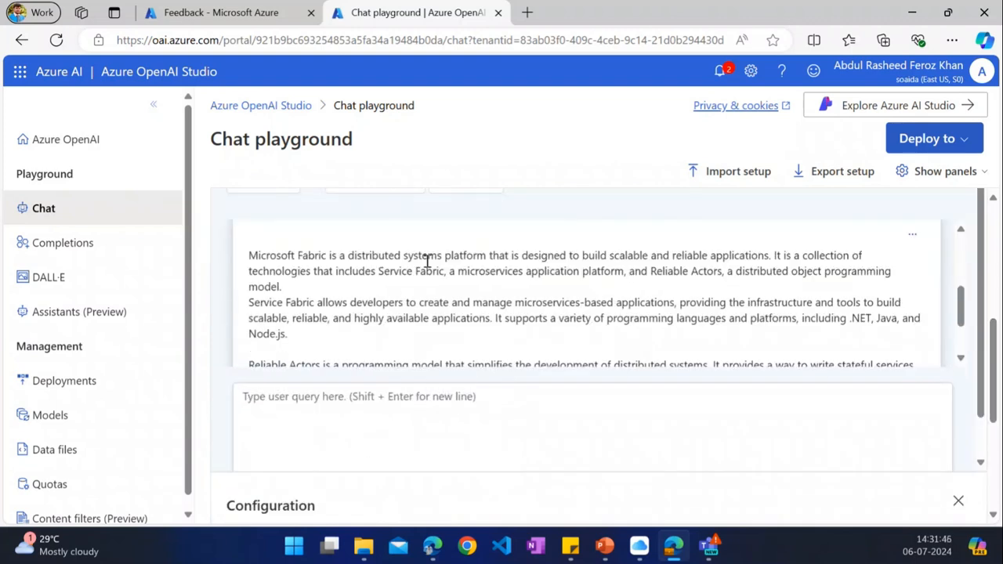
Step: Ask "Does Microsoft Fabric costs higher to deploy a production application compared to other container environments?" and read the answer
scroll(559, 288, down, 1)
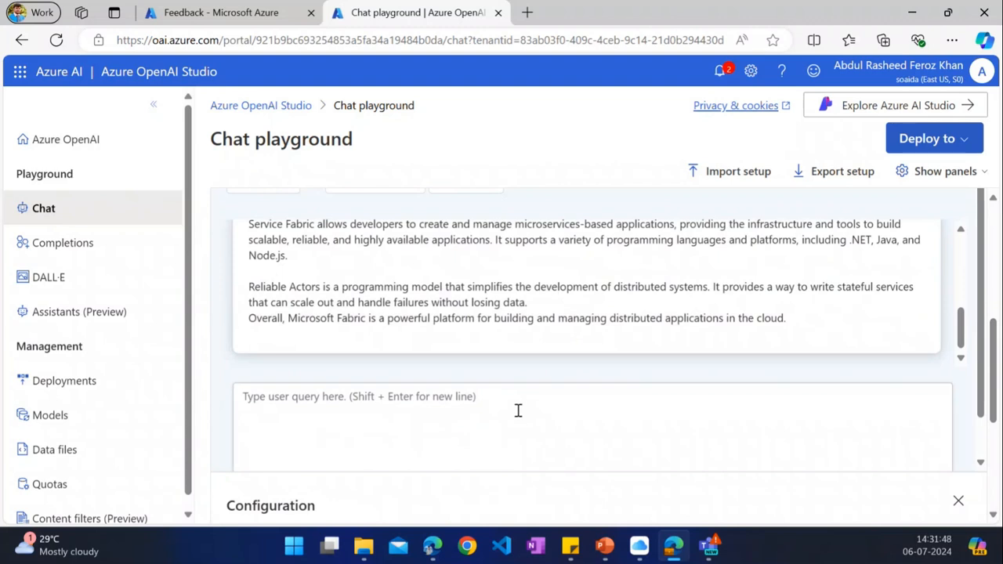
text(Does )
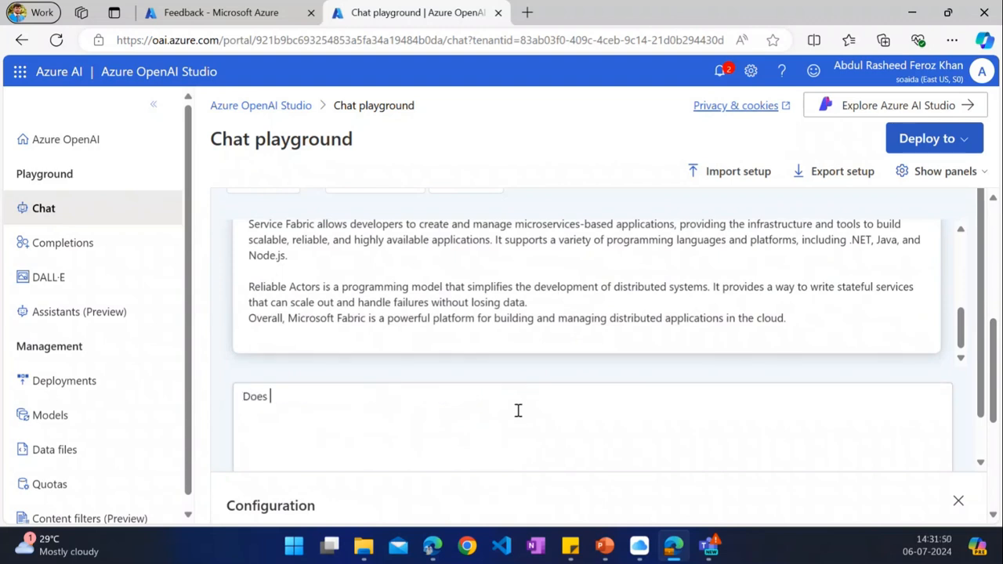
text(Microsoft Fabrcic )
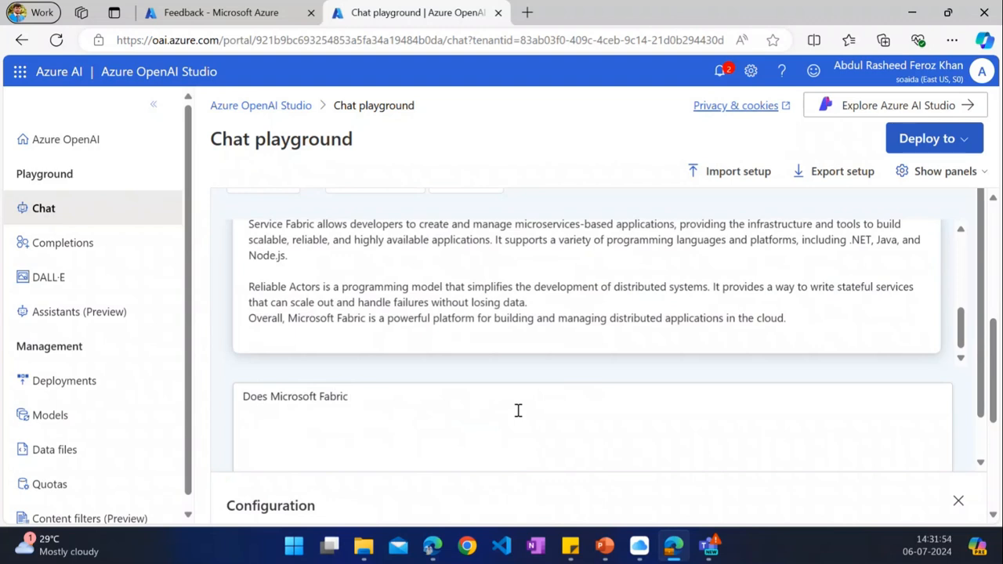
text(costs higher to)
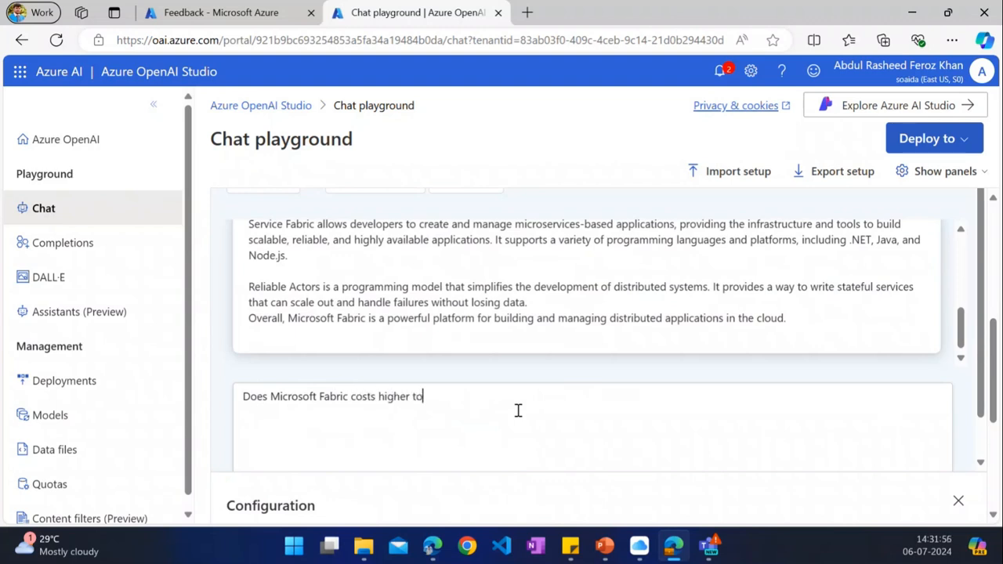
text( deploy a production applicati)
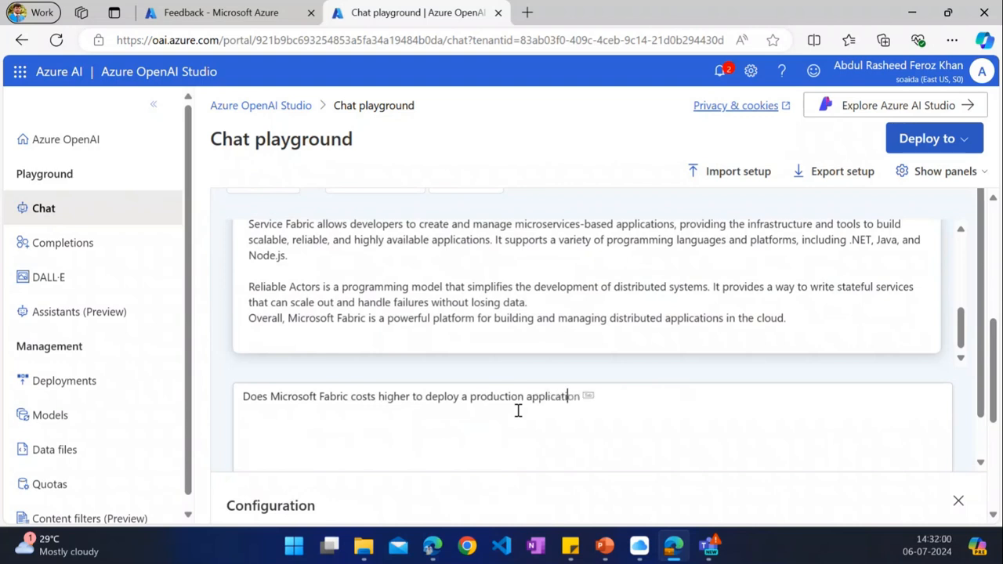
text(on compare)
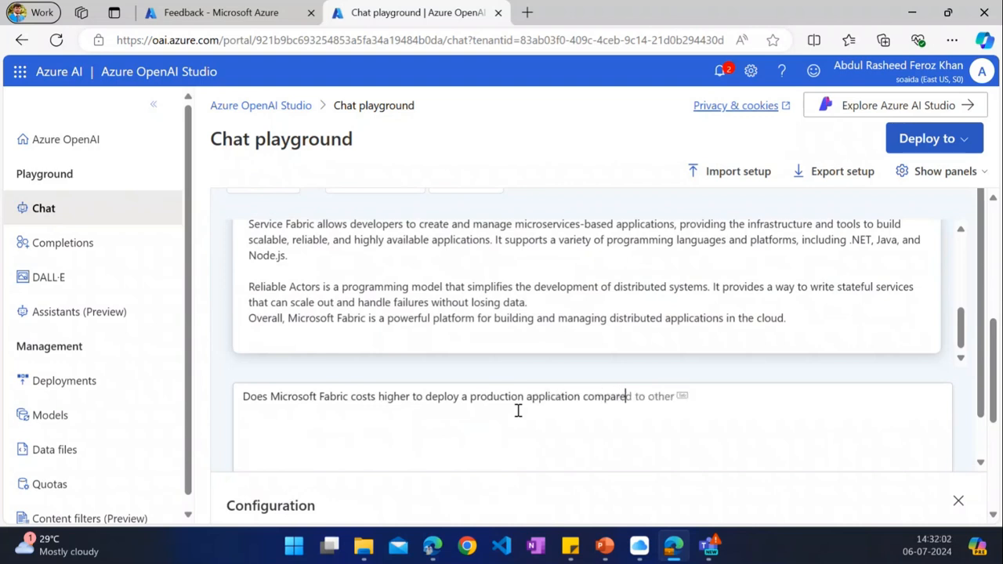
text(d to other container enviro)
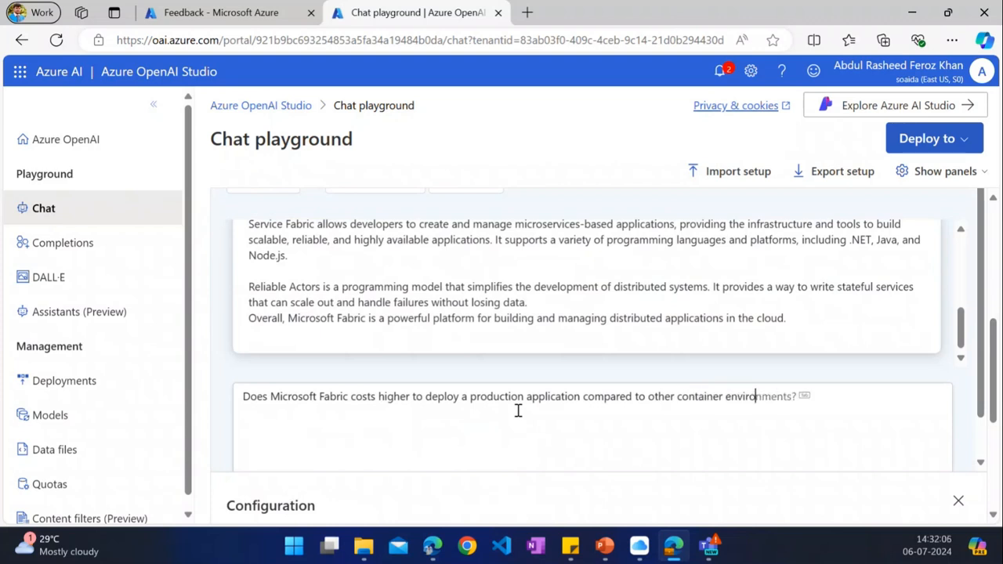
text(nments?)
key(Return)
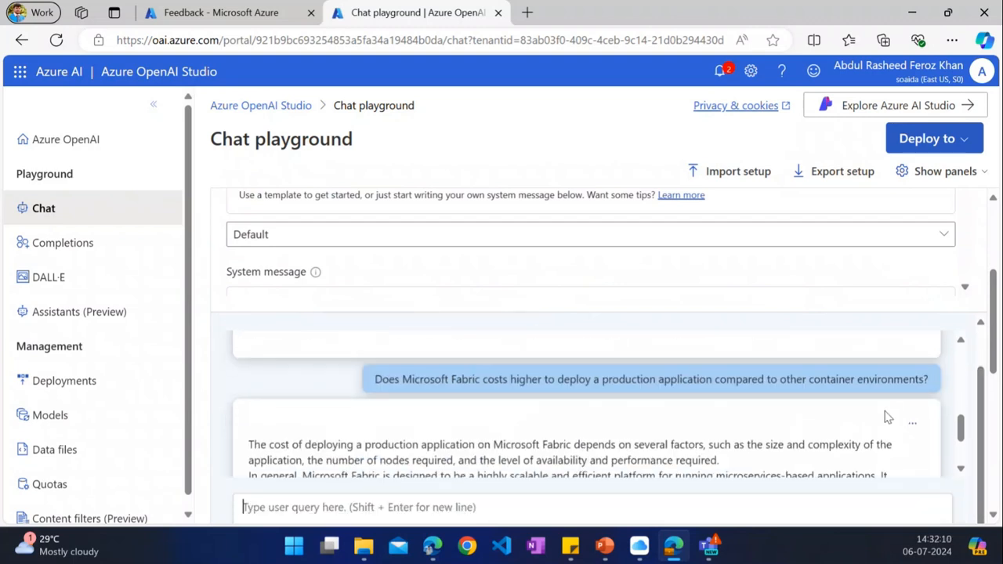
scroll(887, 416, down, 1)
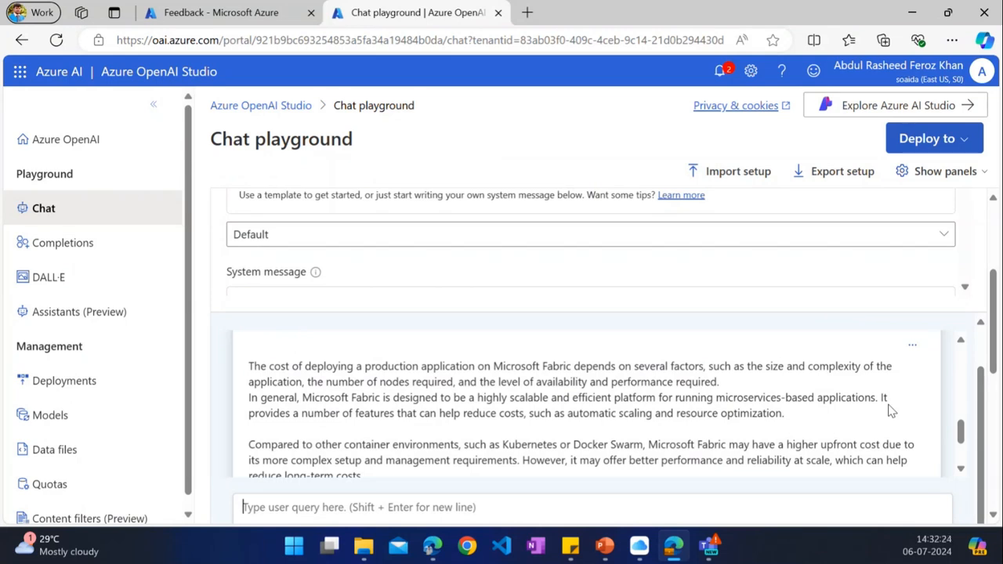
scroll(932, 403, down, 2)
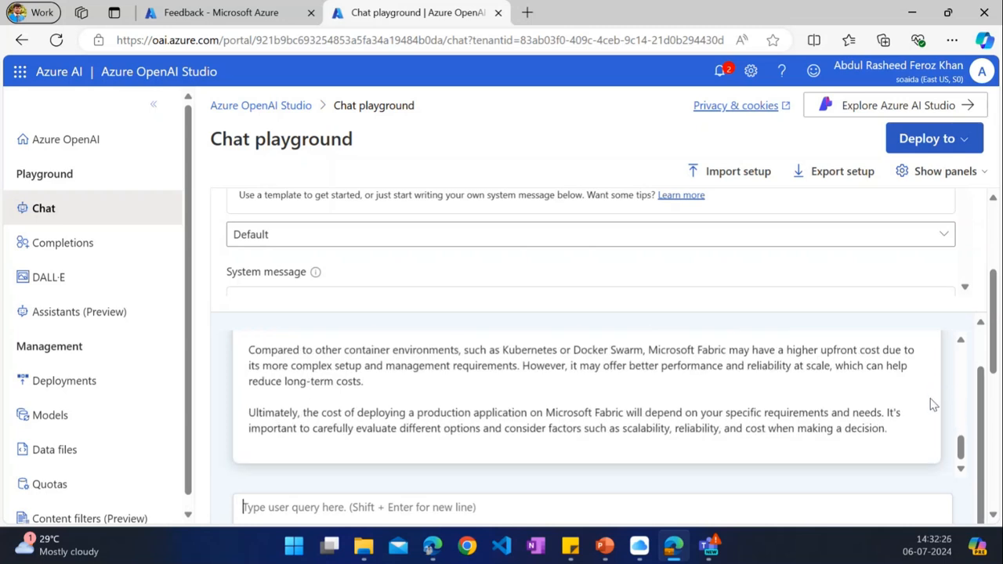
Step: Examine the chat configuration's deployment and parameter settings and the available Deploy to options without deploying anything
scroll(957, 409, down, 3)
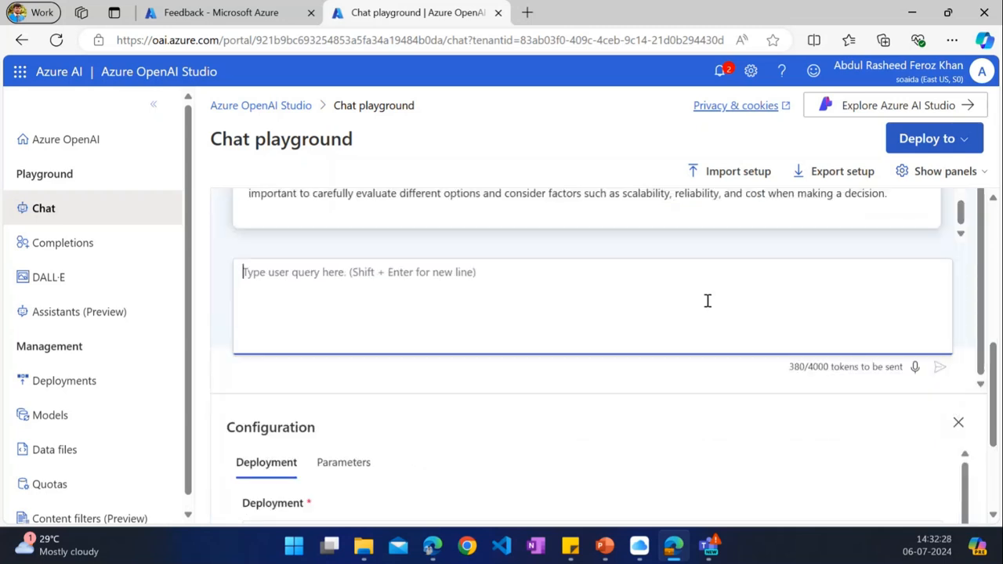
scroll(645, 394, down, 2)
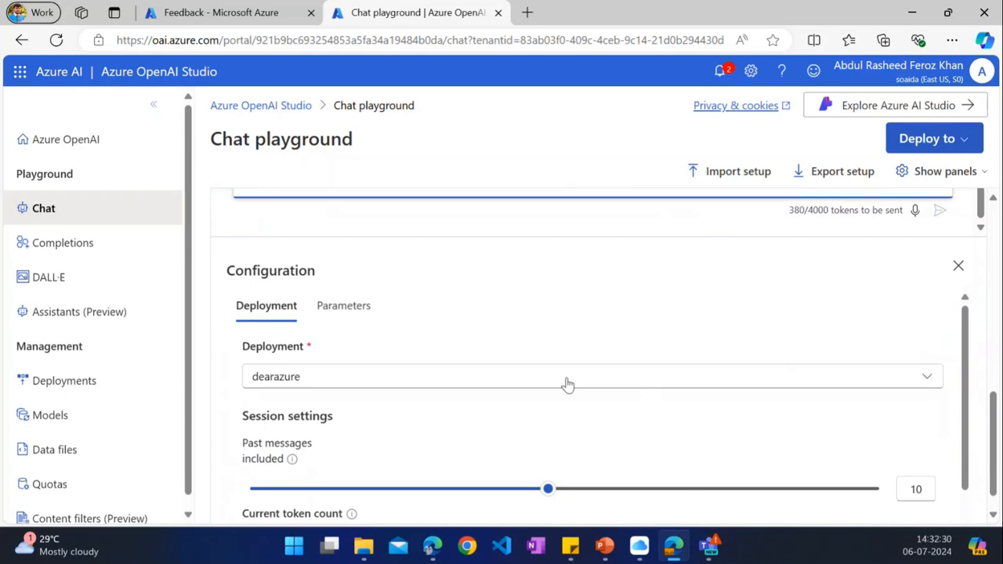
scroll(538, 379, down, 1)
scroll(483, 376, up, 1)
scroll(506, 387, down, 2)
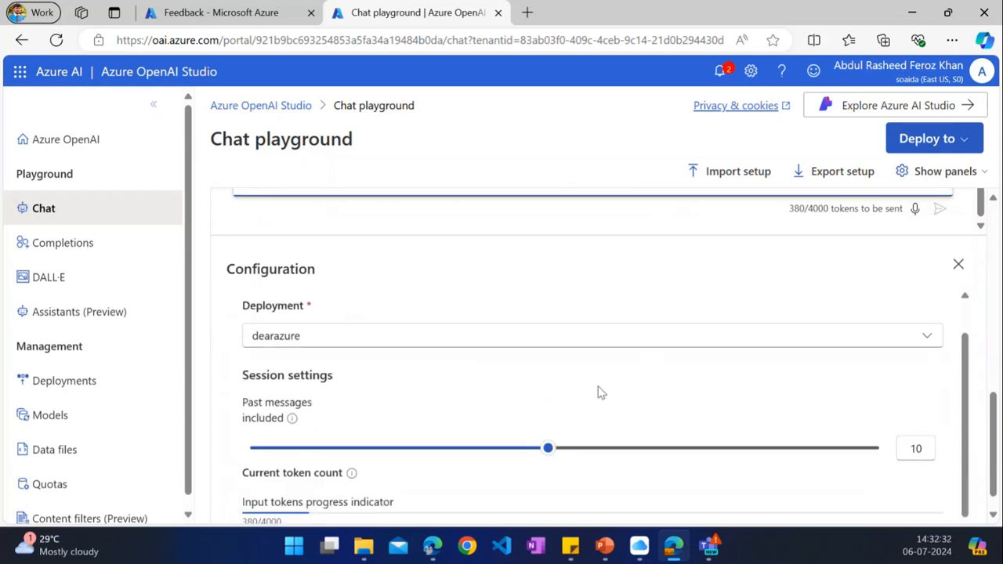
scroll(441, 338, up, 1)
click(336, 279)
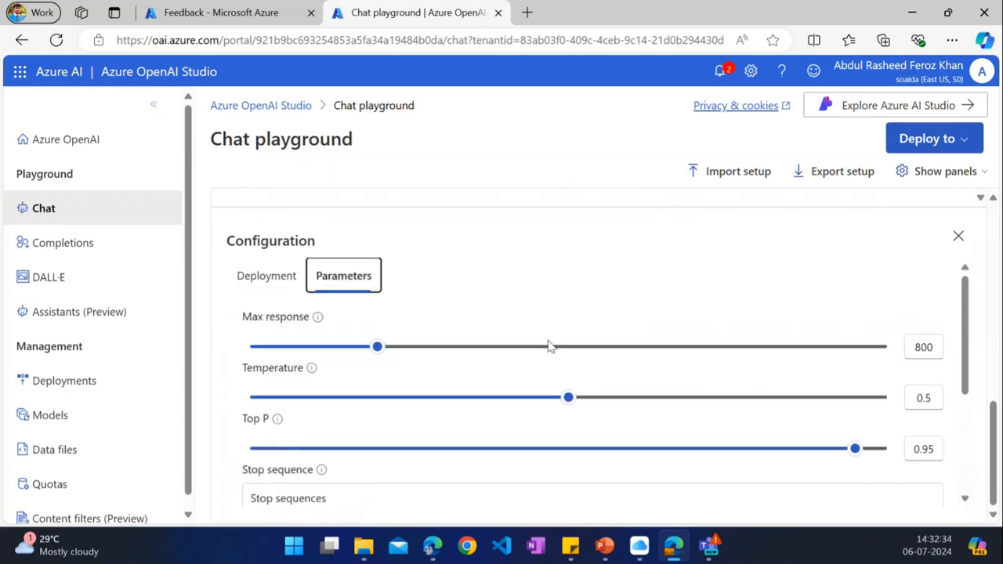
scroll(468, 363, down, 2)
scroll(631, 403, down, 3)
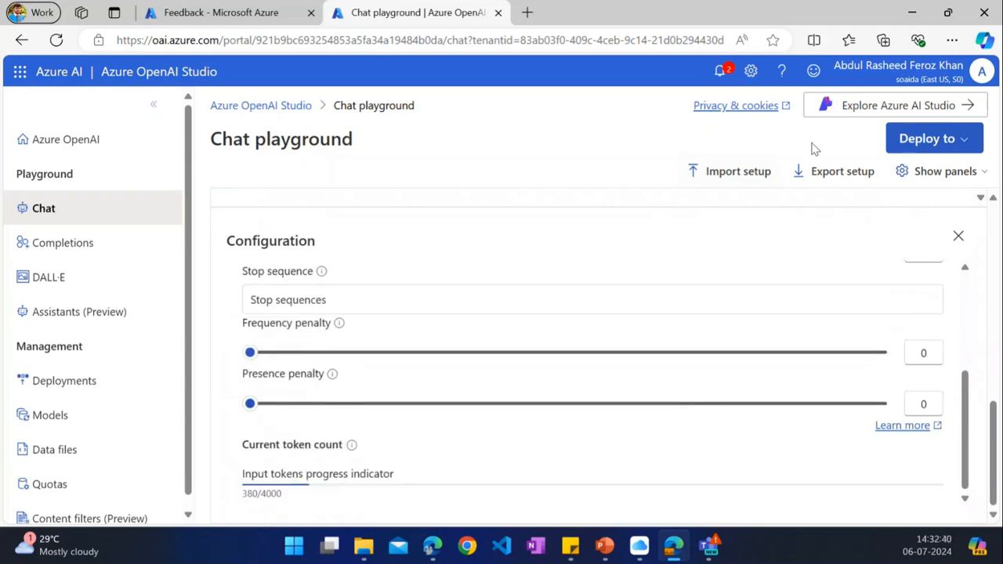
click(945, 139)
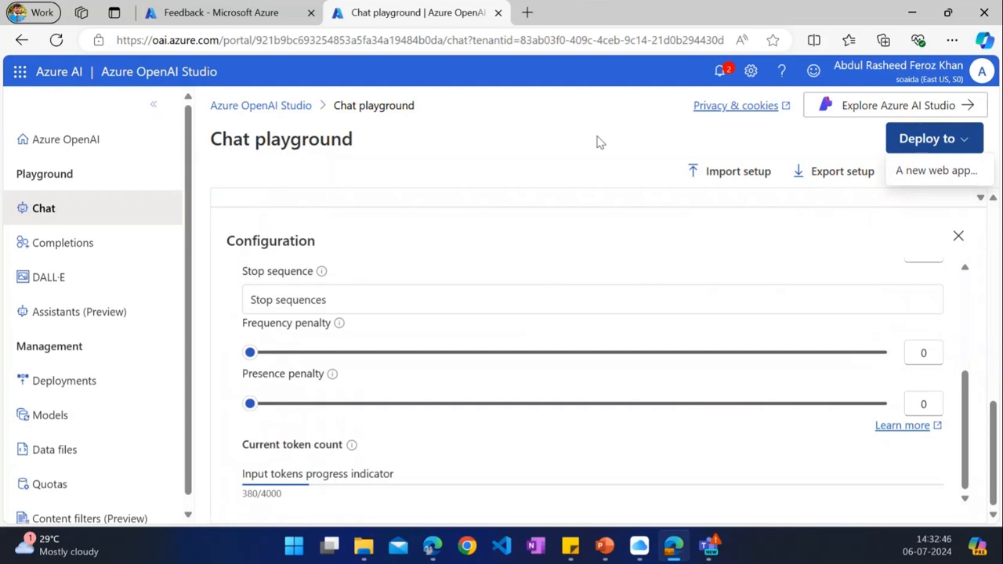
key(Escape)
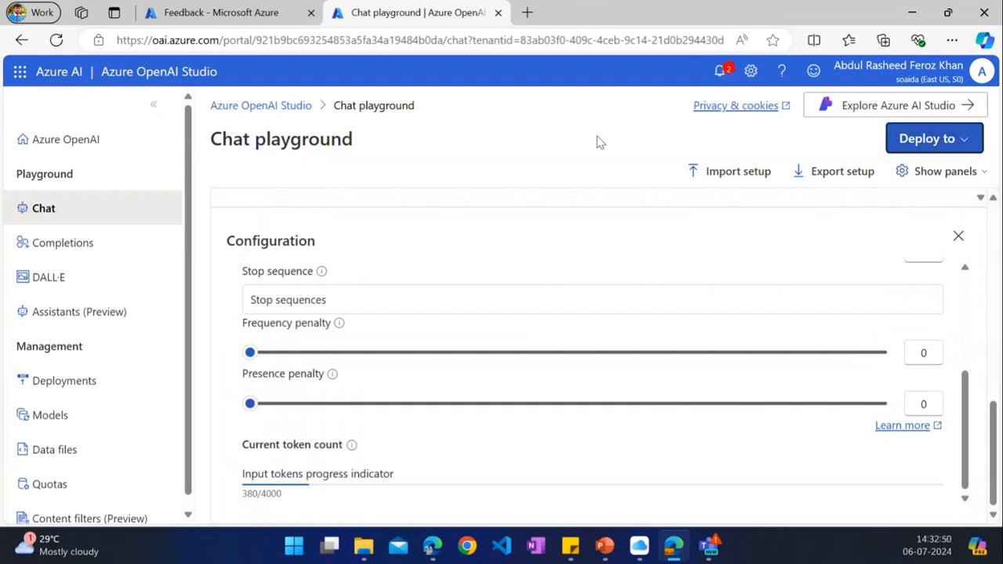
Step: Open the DALL·E playground of the current resource with the Dalle3 deployment
click(101, 276)
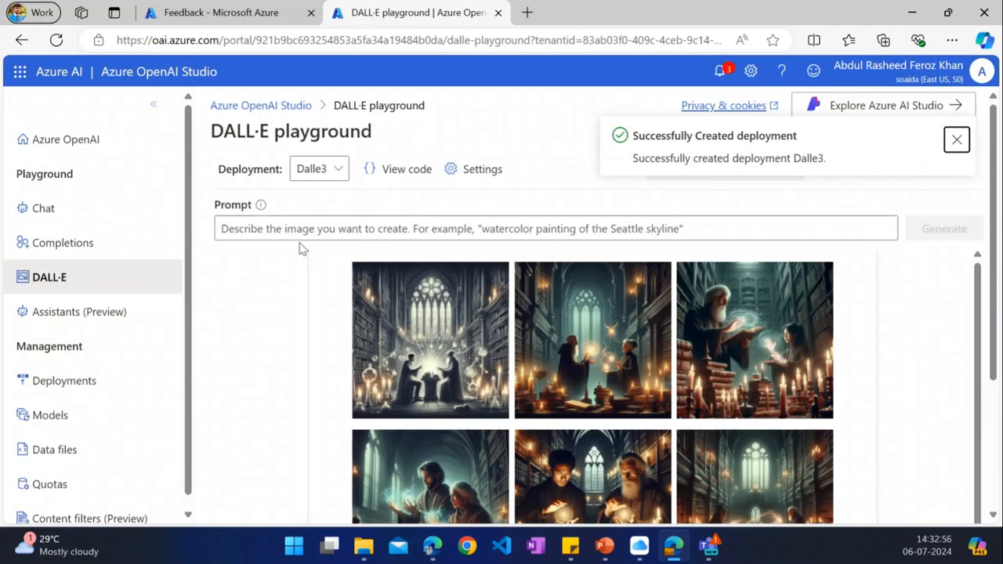
Step: Switch to the Azure portal, open the opsopenai102 resource in Azure OpenAI Studio, and go to its DALL·E playground
click(247, 22)
click(94, 70)
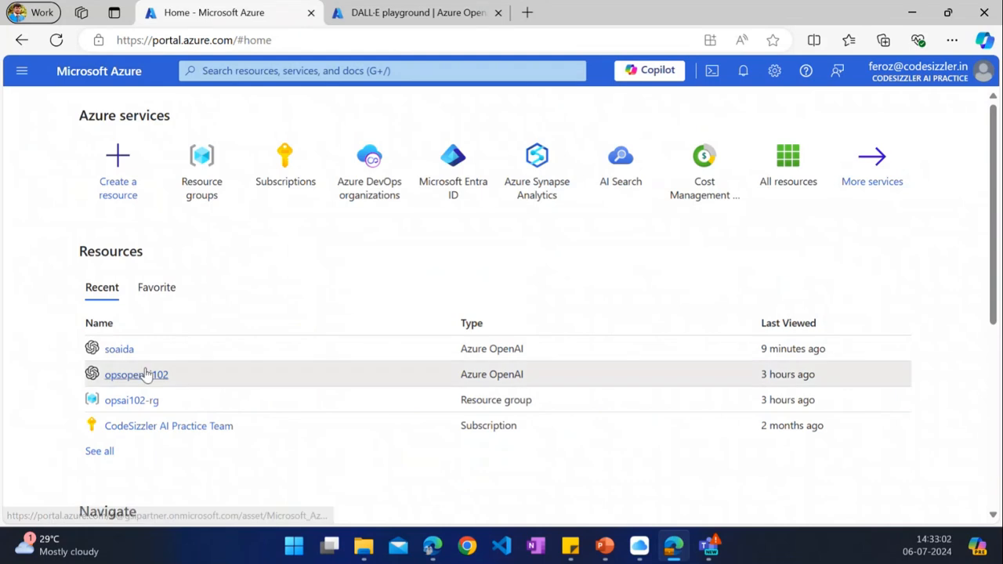
click(154, 374)
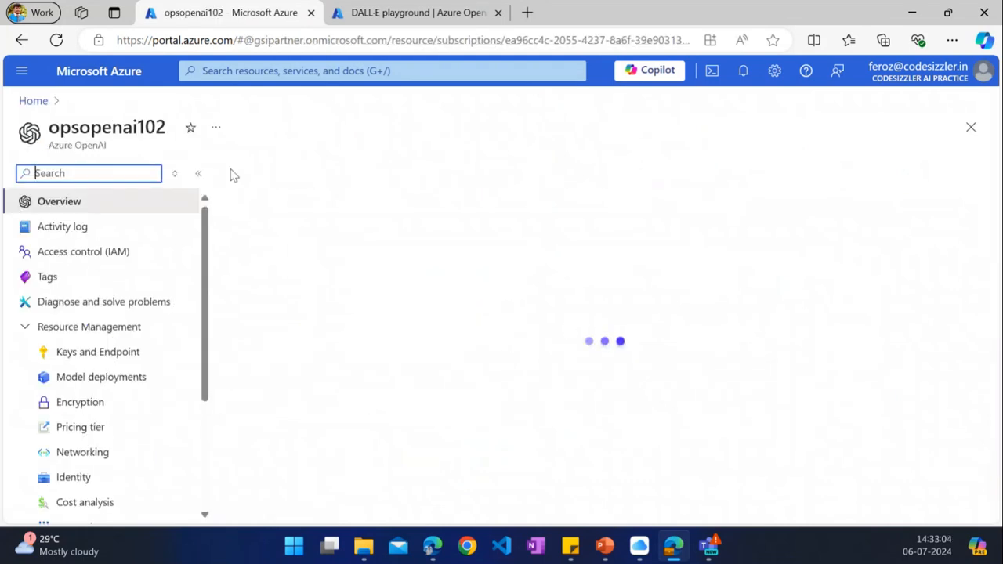
click(264, 174)
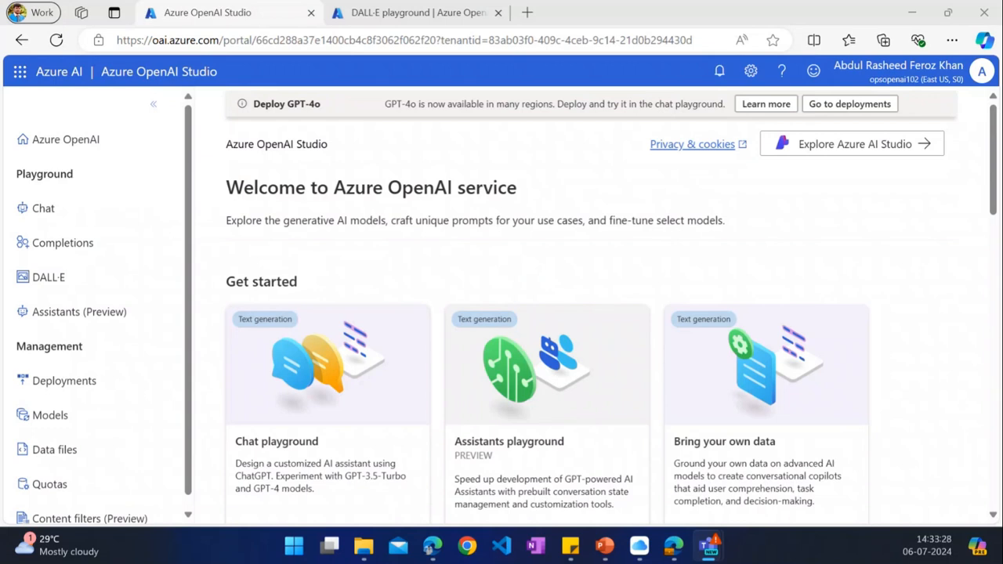
click(101, 280)
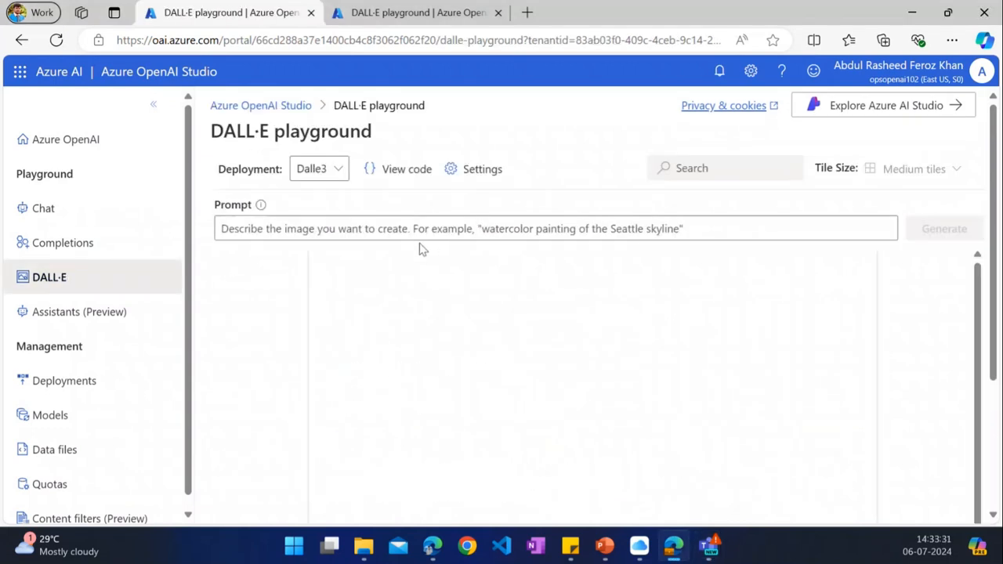
Step: Begin the image prompt with "Get me an image of a typical Indian restaurant on which", correcting the spelling of "restaurant"
click(402, 228)
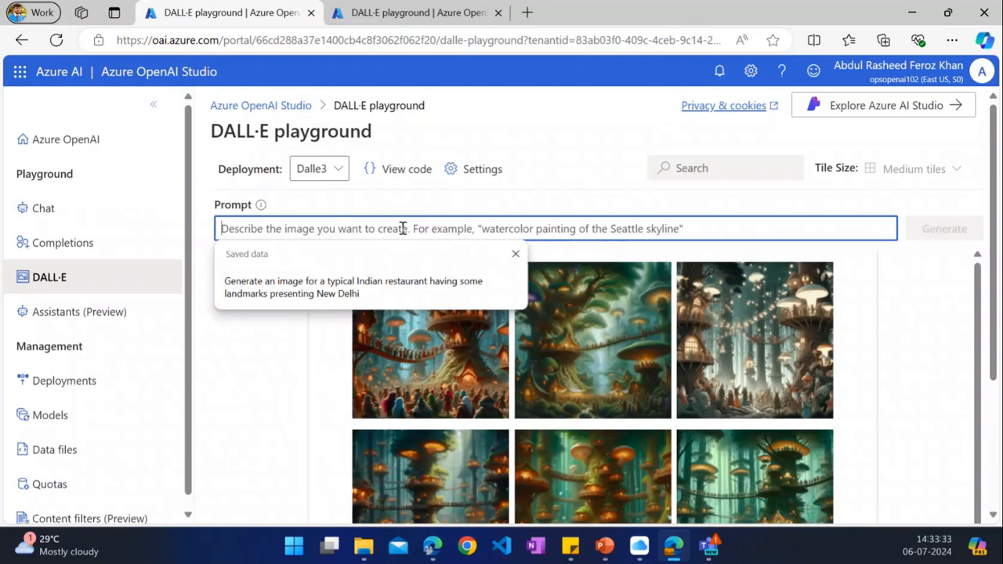
text(Get a m)
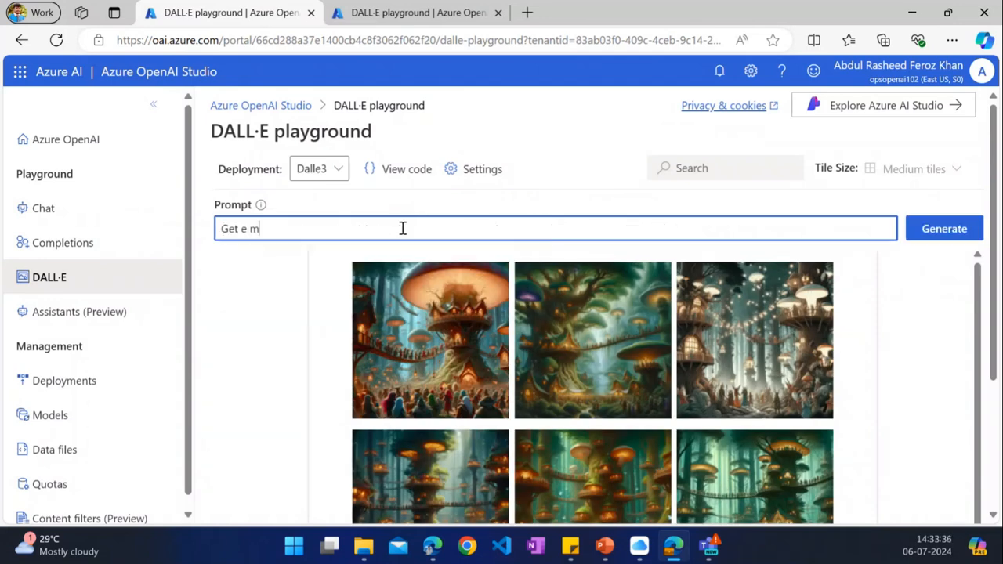
key(BackSpace)
key(BackSpace)
key(BackSpace)
text(me an in)
key(BackSpace)
text(mage of )
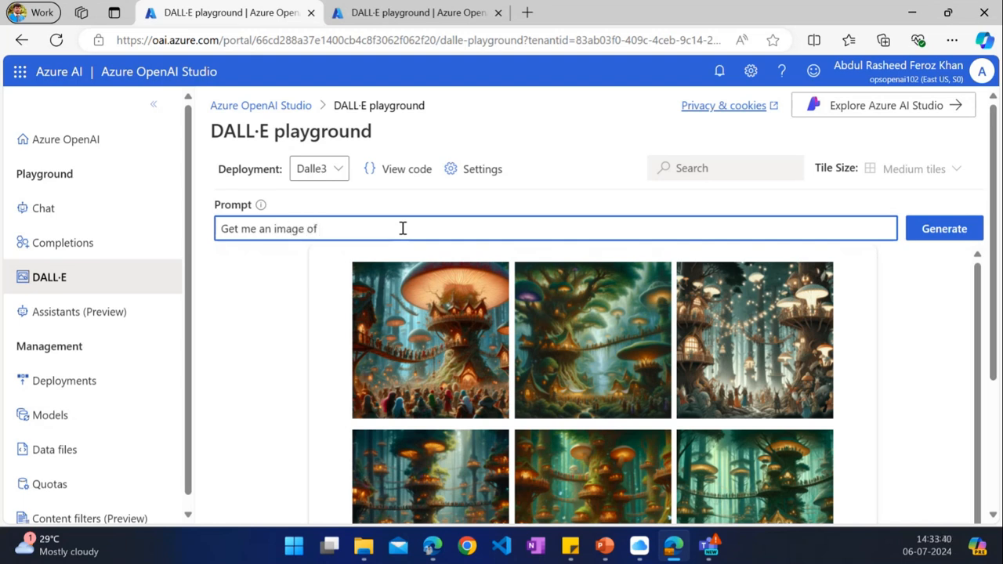
text(a typical Indian restura)
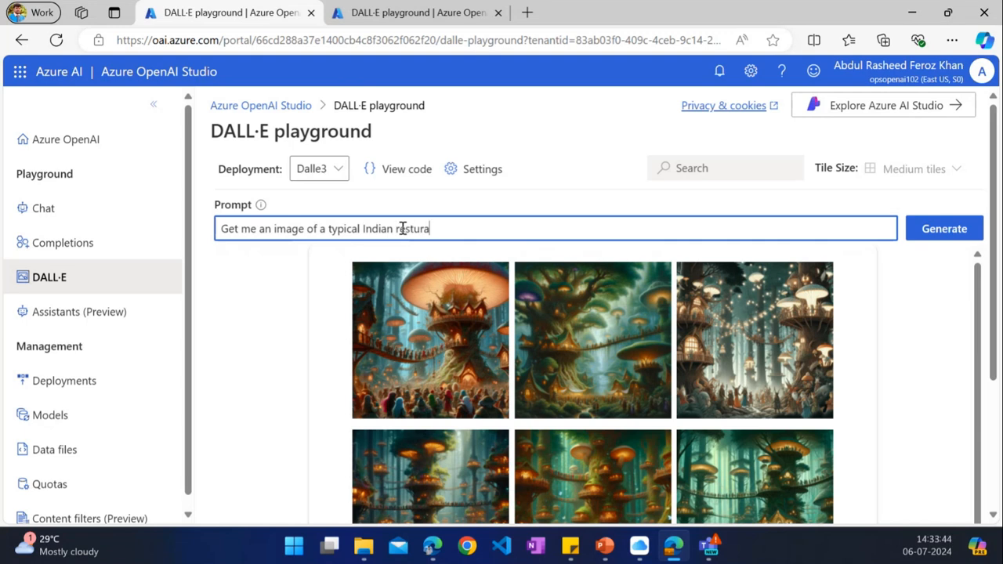
text(nt on which a)
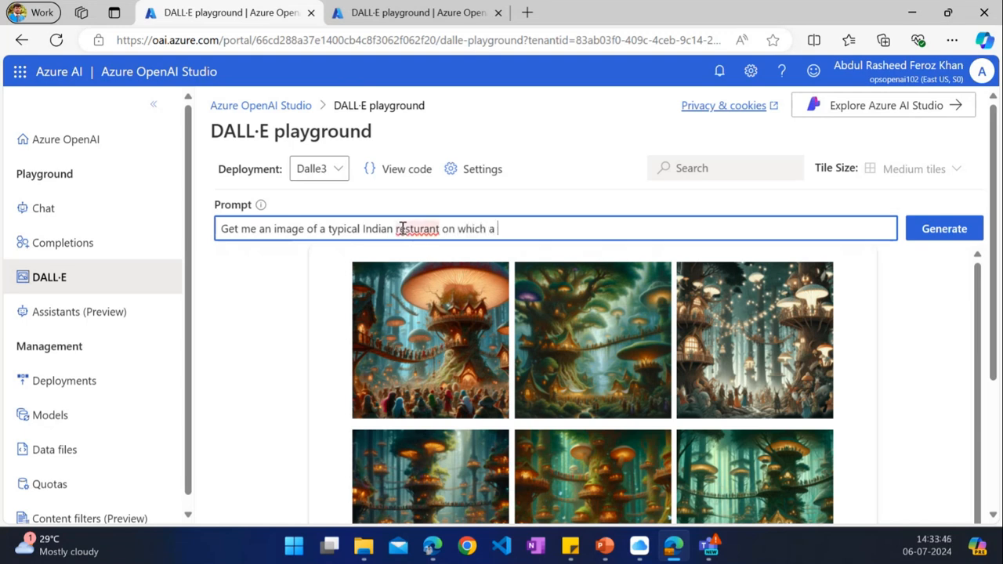
click(402, 227)
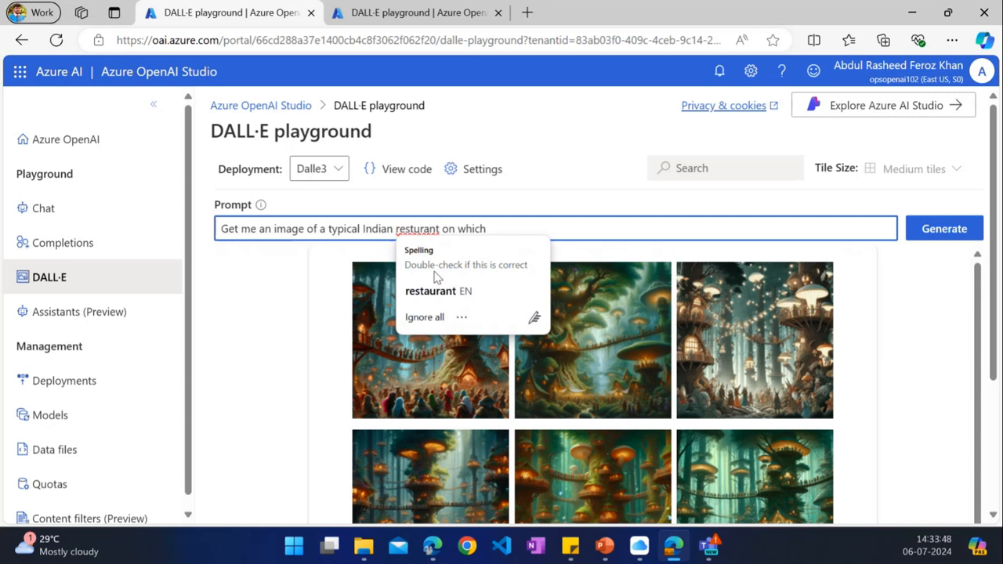
click(429, 291)
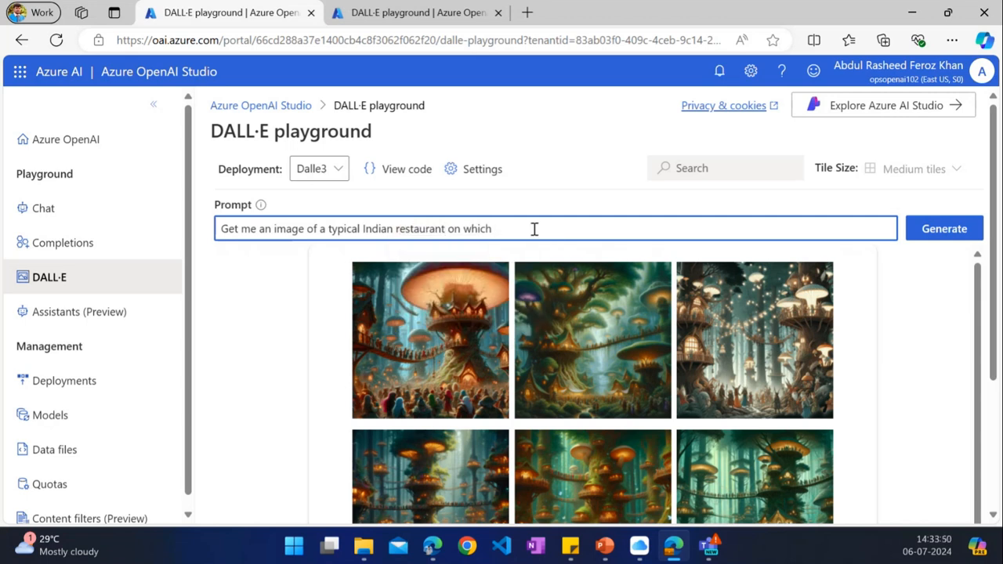
Step: Continue the image prompt with "a set of US citizens celebrating"
text(a set of)
text( for)
key(BackSpace)
text(US)
key(BackSpace)
text(citizens are)
key(BackSpace)
key(BackSpace)
key(BackSpace)
text(celerbrating)
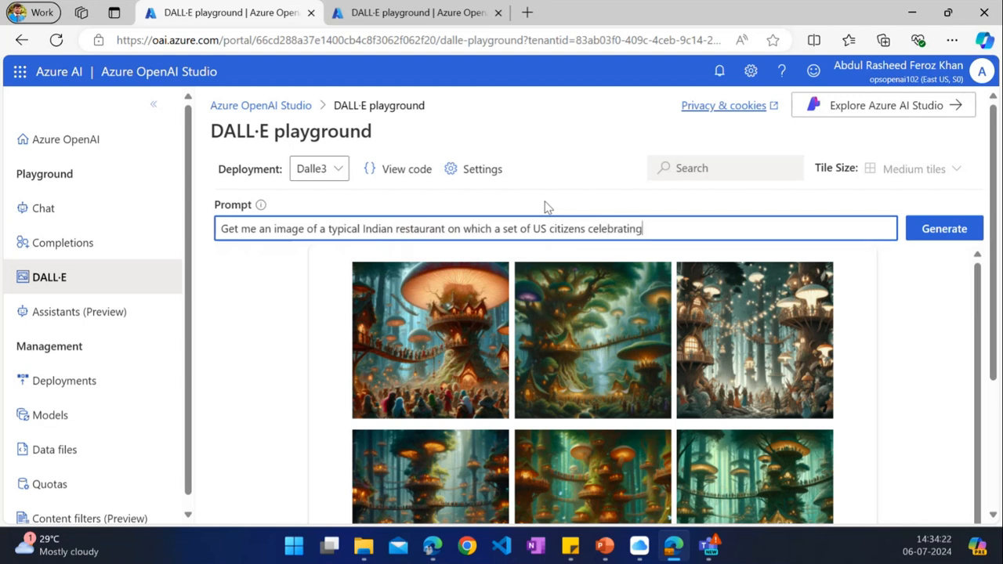
Step: Complete the prompt with "their Independence Day over the restaurant." and generate the image
text( their INdia)
key(BackSpace)
key(BackSpace)
key(BackSpace)
key(BackSpace)
key(BackSpace)
key(BackSpace)
text(Independence )
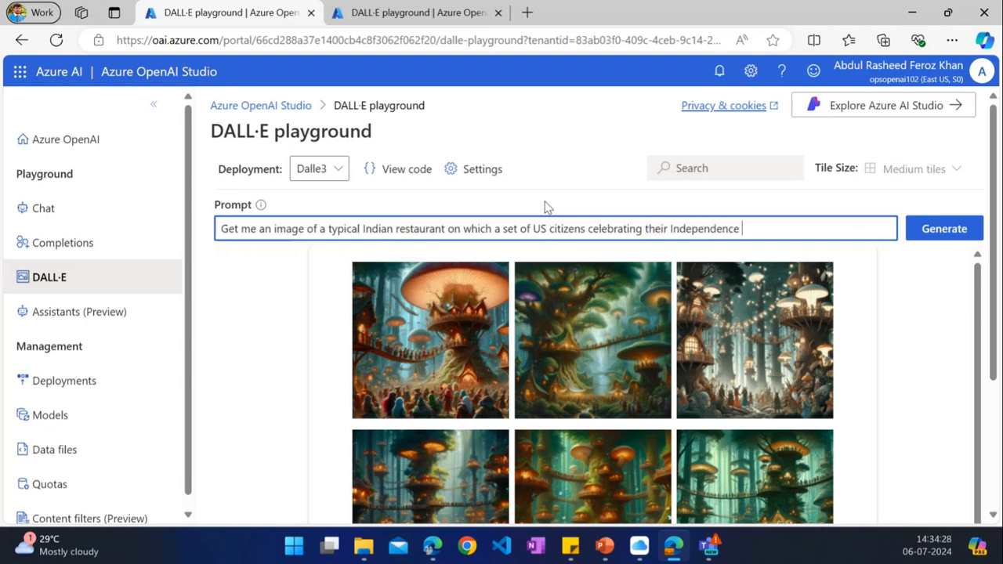
text(Day over the res)
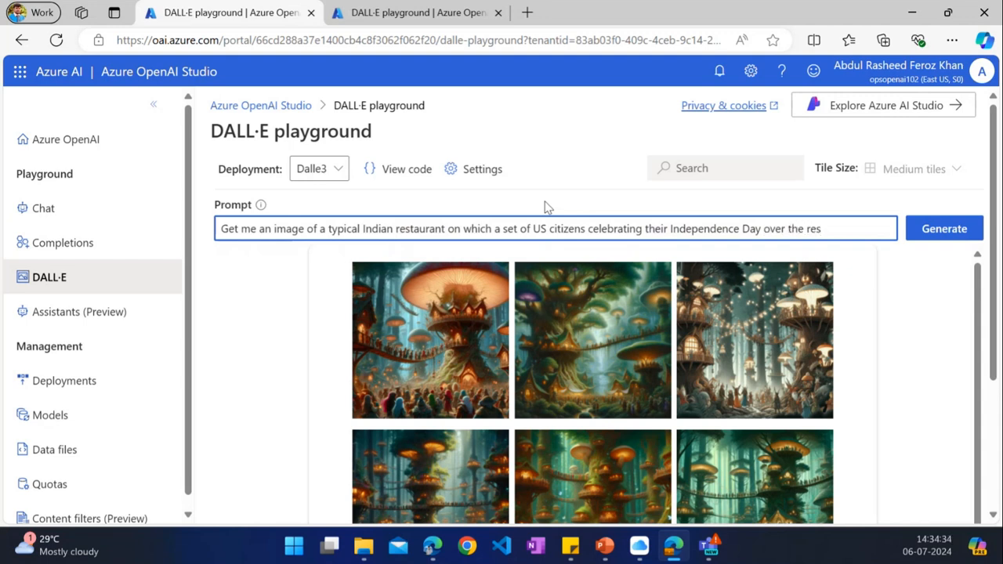
text(taurant.)
key(ctrl+a)
click(937, 235)
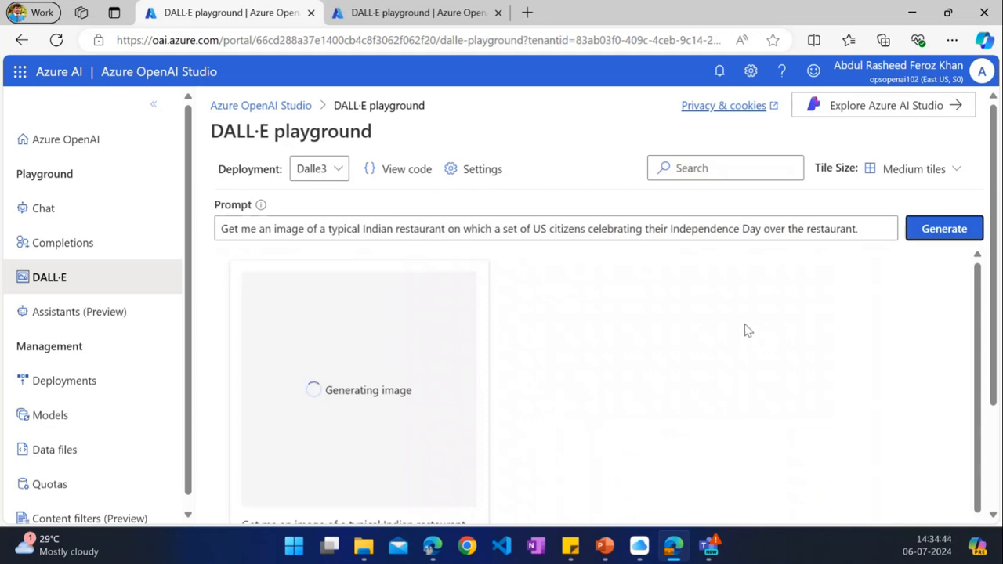
Step: Wait for the restaurant image to be generated, view it enlarged, and close the enlarged view
scroll(746, 329, down, 1)
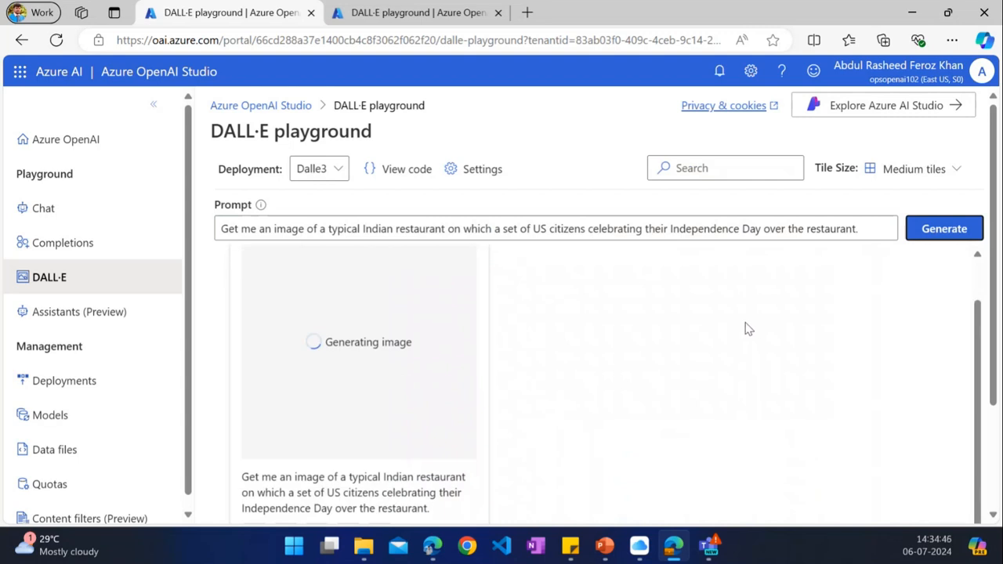
scroll(746, 329, up, 1)
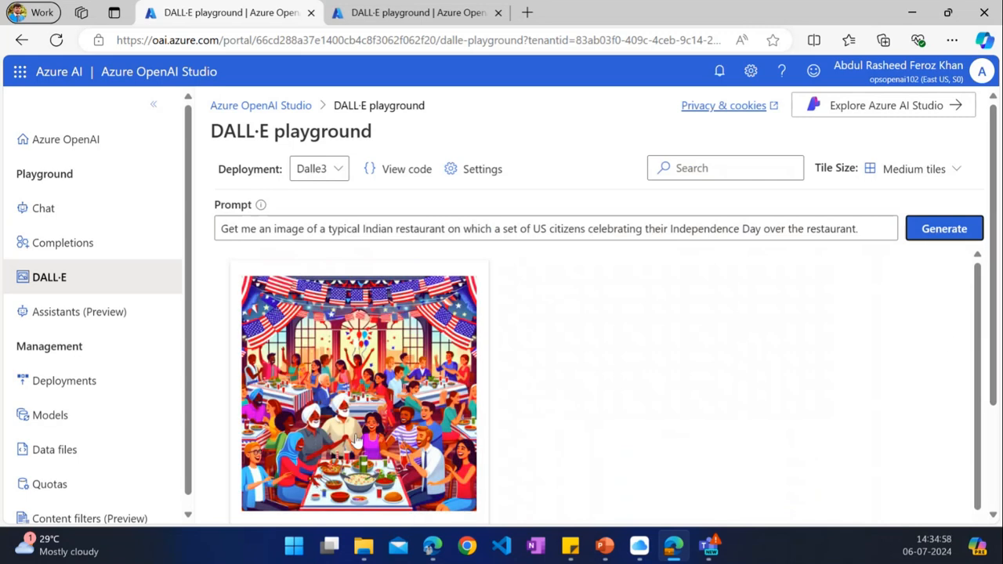
click(354, 423)
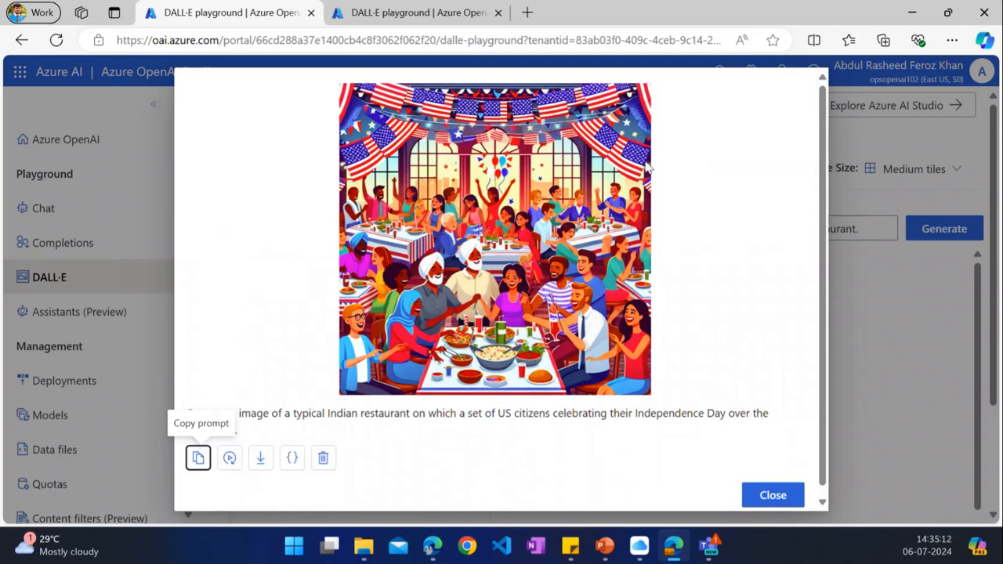
click(894, 302)
Step: Replace the prompt with "Design a Metro Station for Mumbai with landmarks of Mumbai added." and generate the image
click(846, 229)
key(ctrl+a)
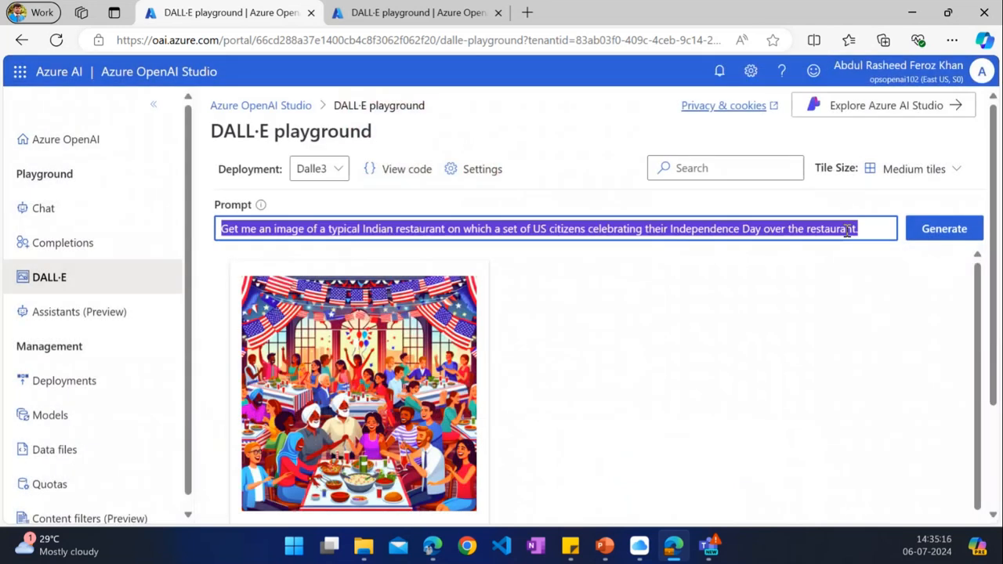
text(Desu)
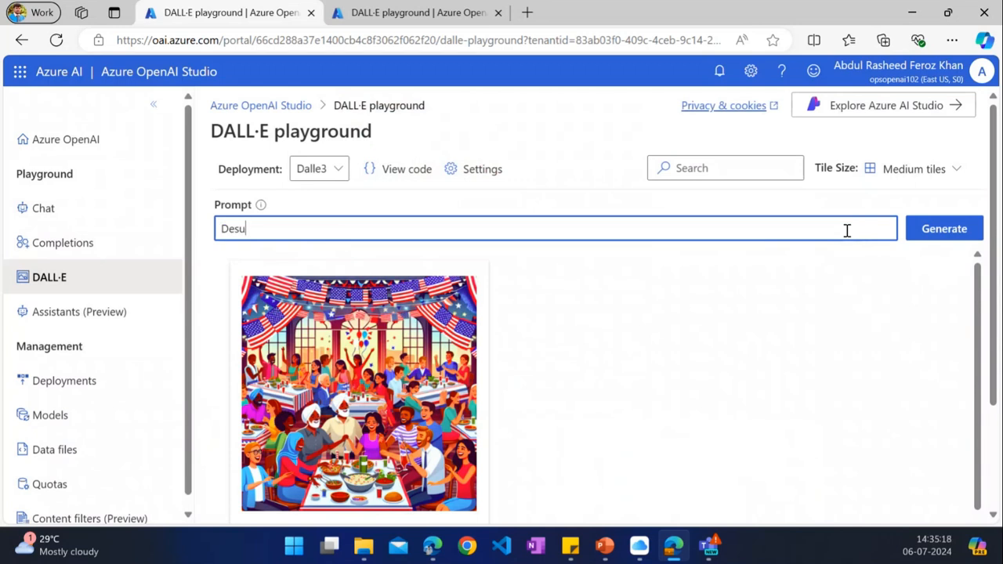
key(BackSpace)
text(ign a Metro Station for )
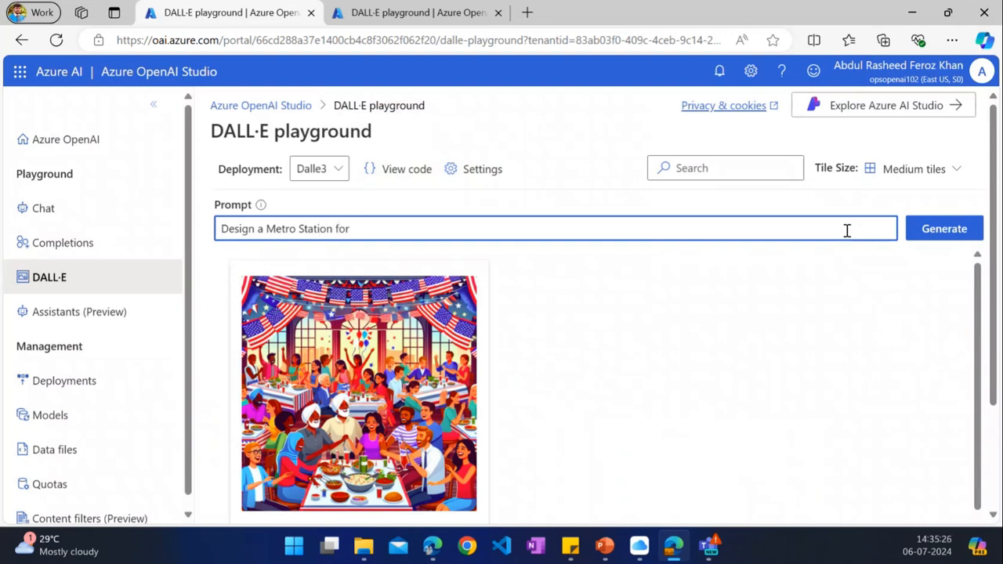
text(Mumbai with landm)
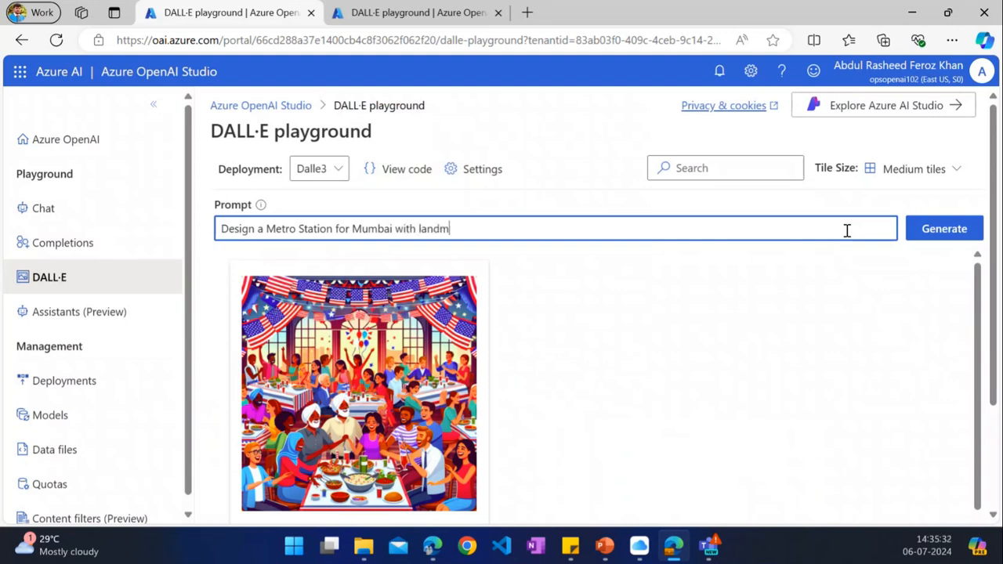
text(arks on)
key(BackSpace)
key(BackSpace)
text(f Mumbai added.)
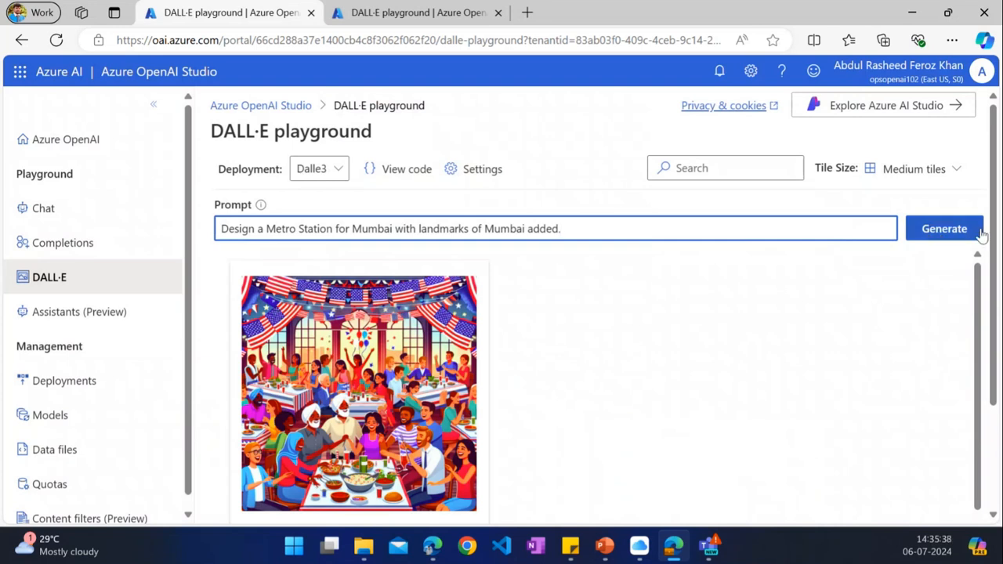
click(946, 235)
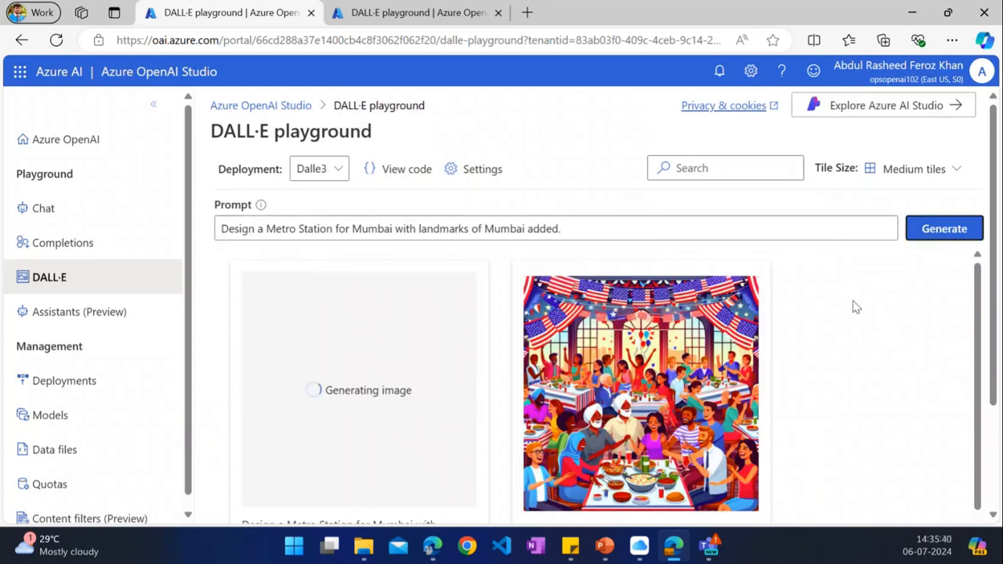
Step: Inspect the generated Mumbai metro station image in the enlarged view and close it
scroll(861, 310, down, 1)
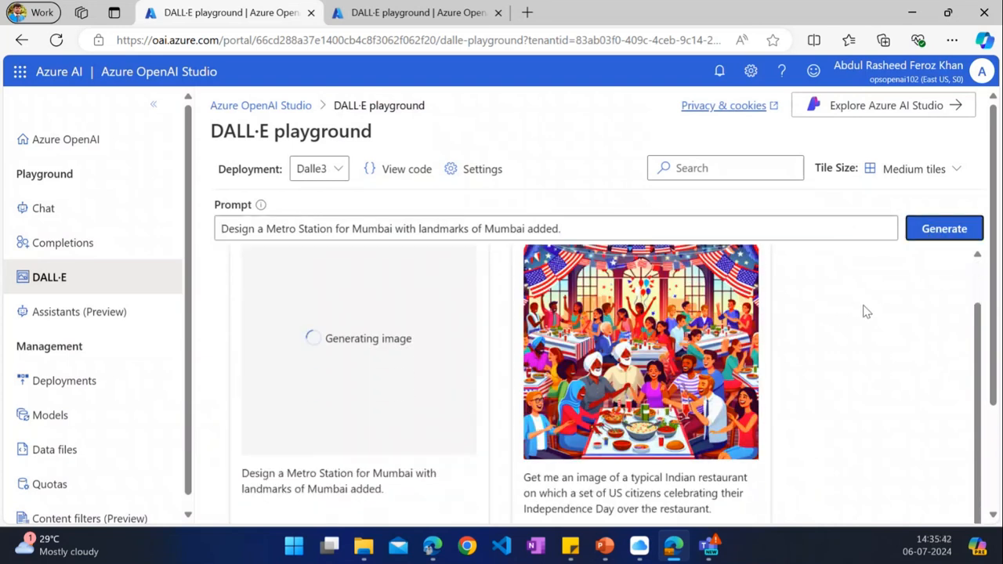
drag(979, 337, 979, 329)
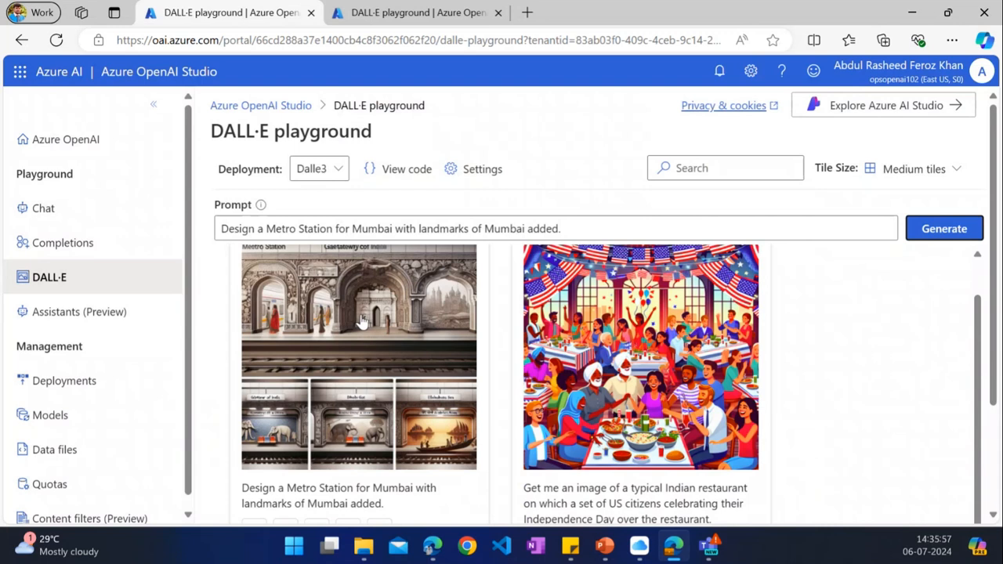
click(362, 321)
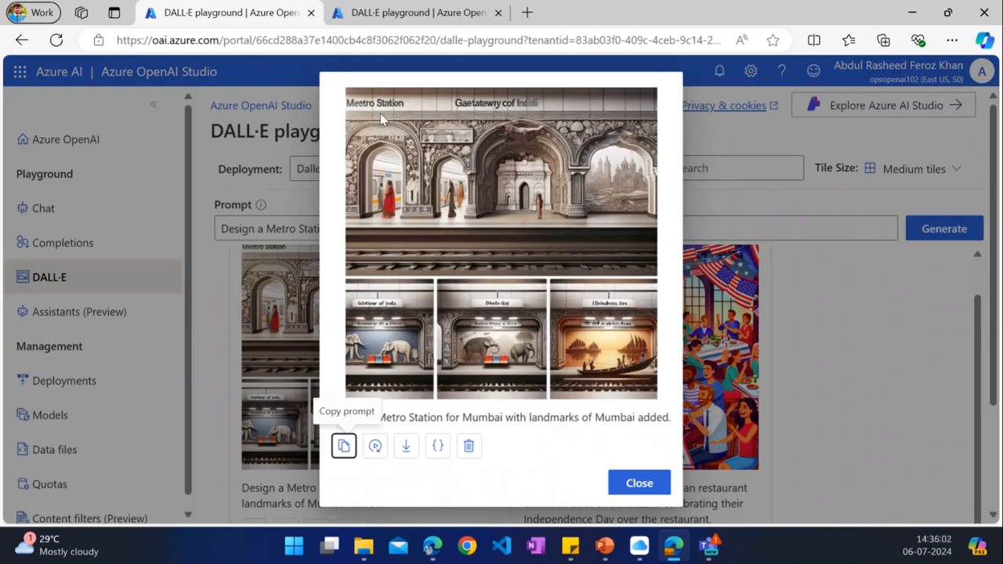
click(885, 372)
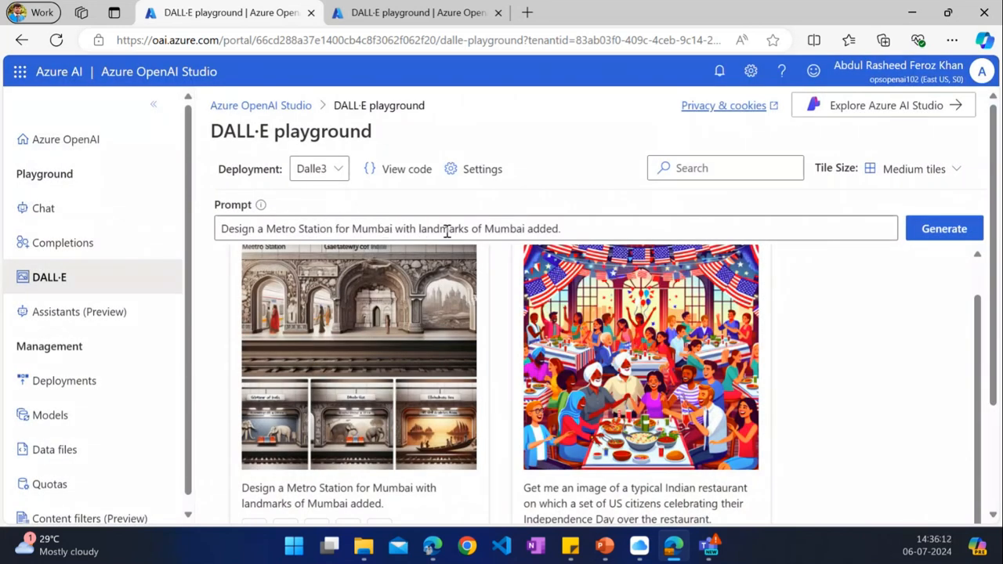
Step: Replace the prompt with "Generate an image for a metro station infront of Taj hotel, Mumbai."
click(564, 228)
drag(564, 228, 145, 210)
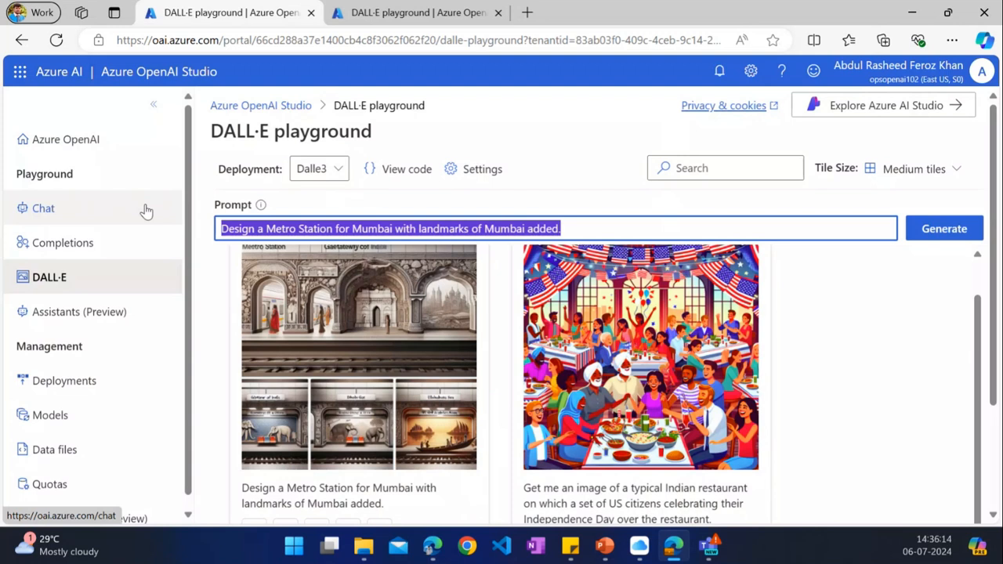
text(Generate an im)
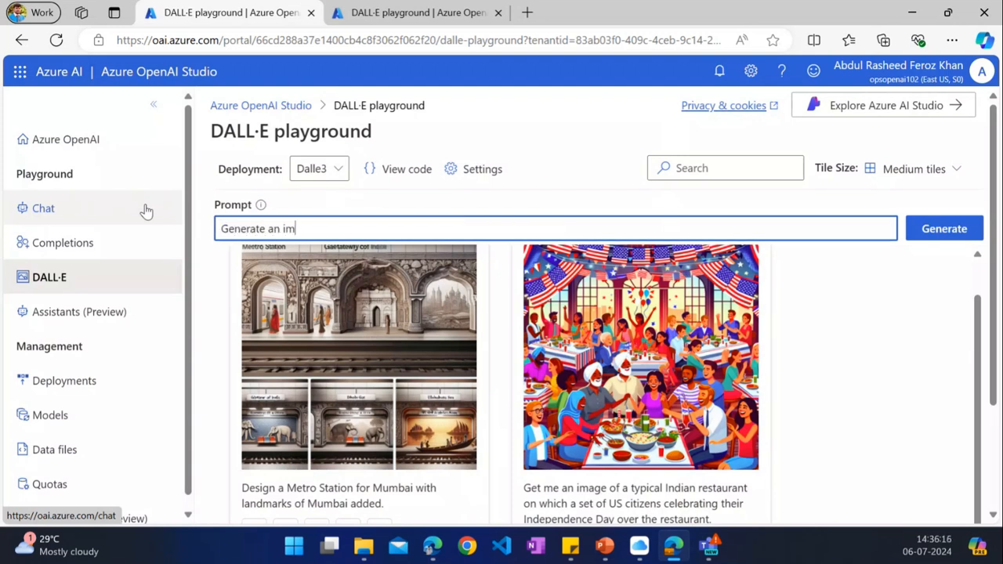
text(age for a metro station inf)
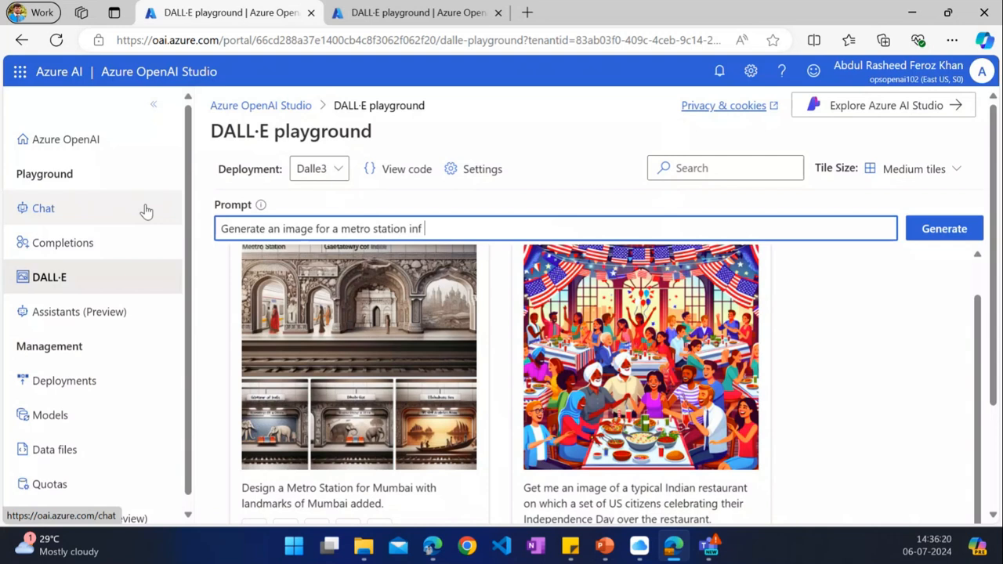
text(rom)
key(BackSpace)
key(BackSpace)
text(nt of Taj hotel, m)
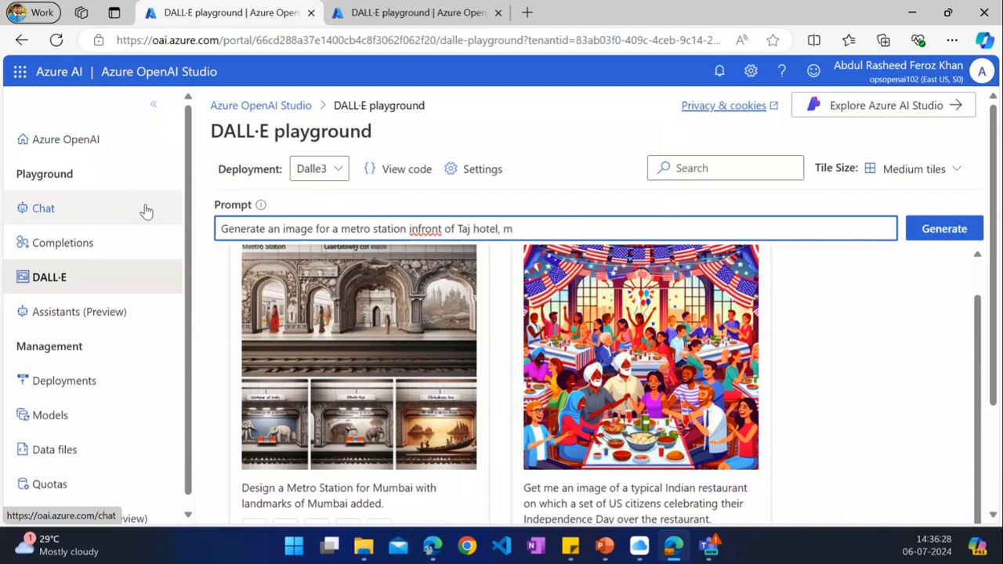
key(BackSpace)
text(Mumbai.)
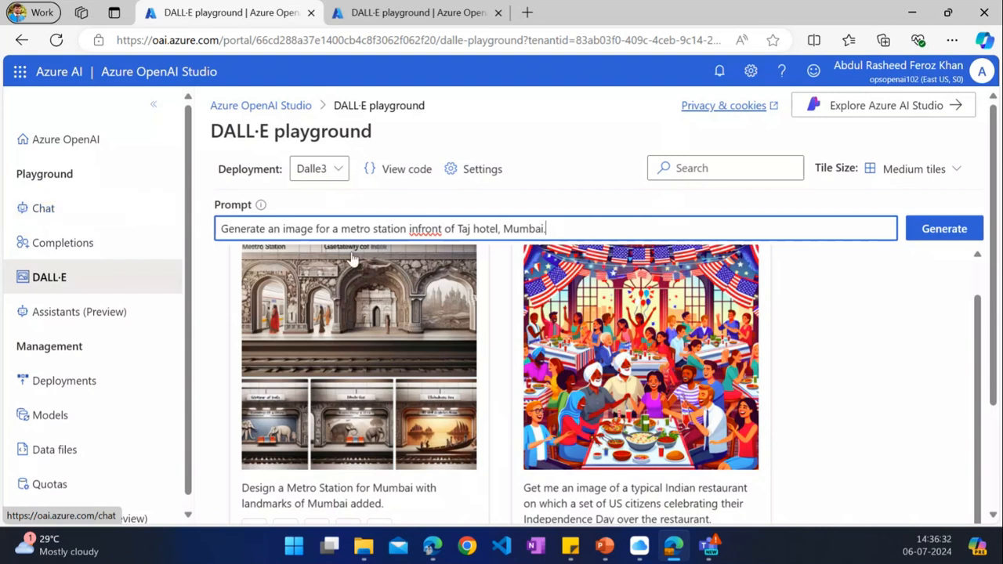
Step: Change "hotel" in the prompt to "Mahal Palace" and generate the metro station image
right_click(416, 233)
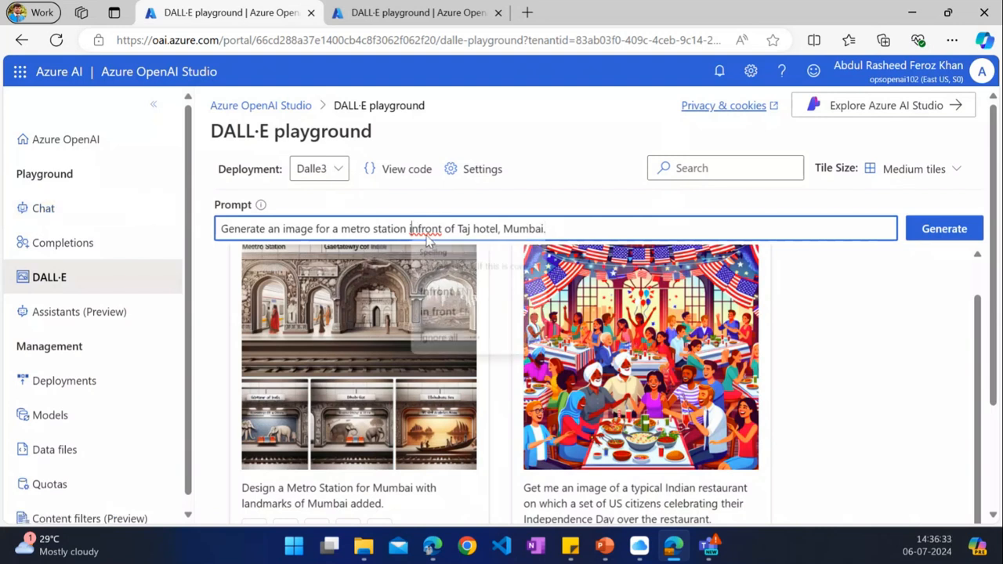
double_click(484, 229)
text(Mahal Palace)
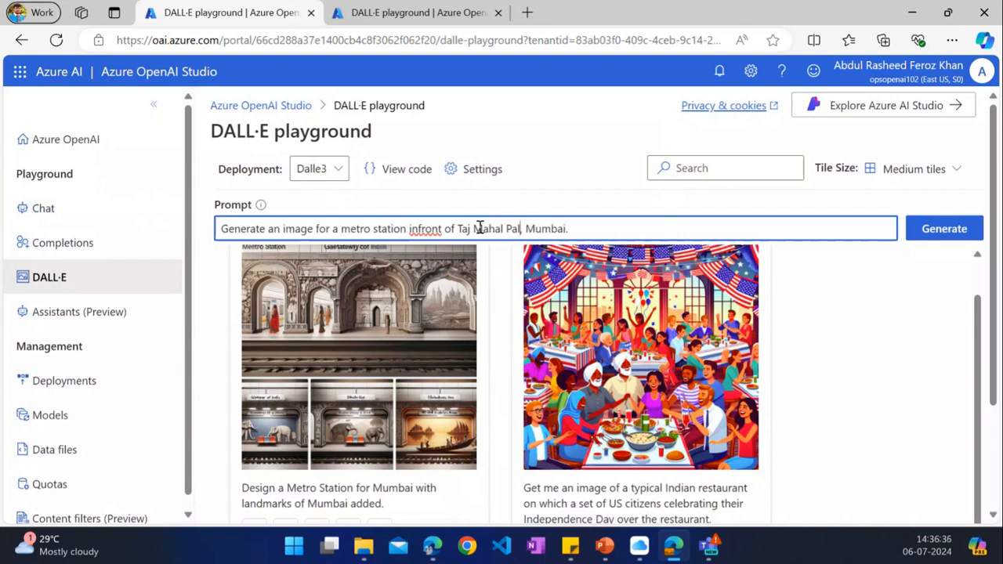
click(910, 229)
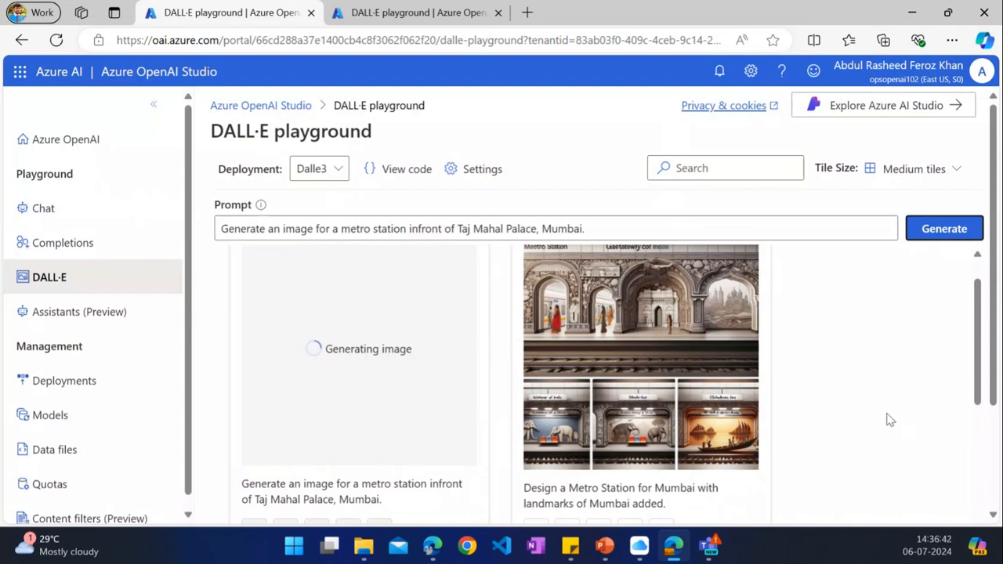
scroll(886, 413, down, 1)
scroll(886, 413, up, 1)
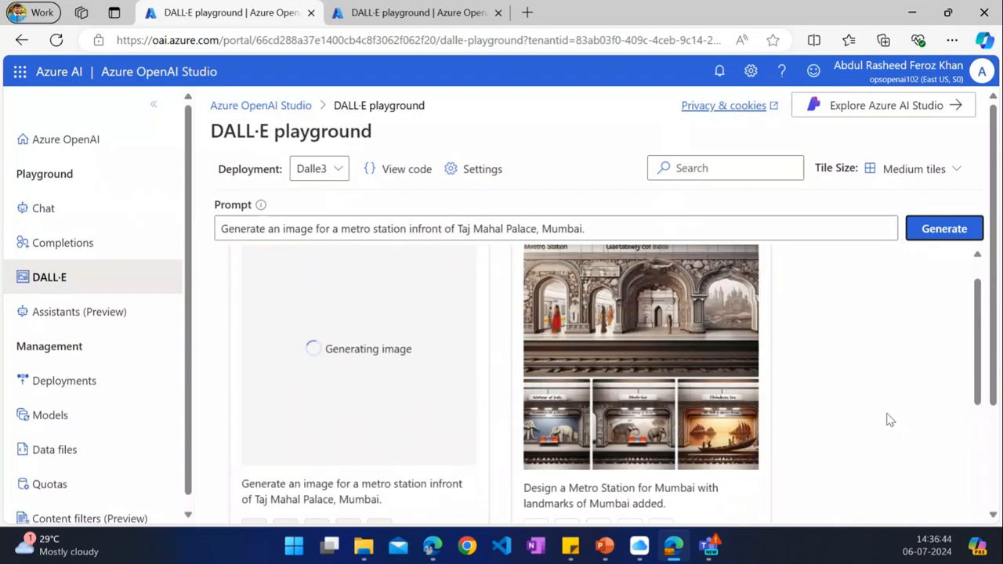